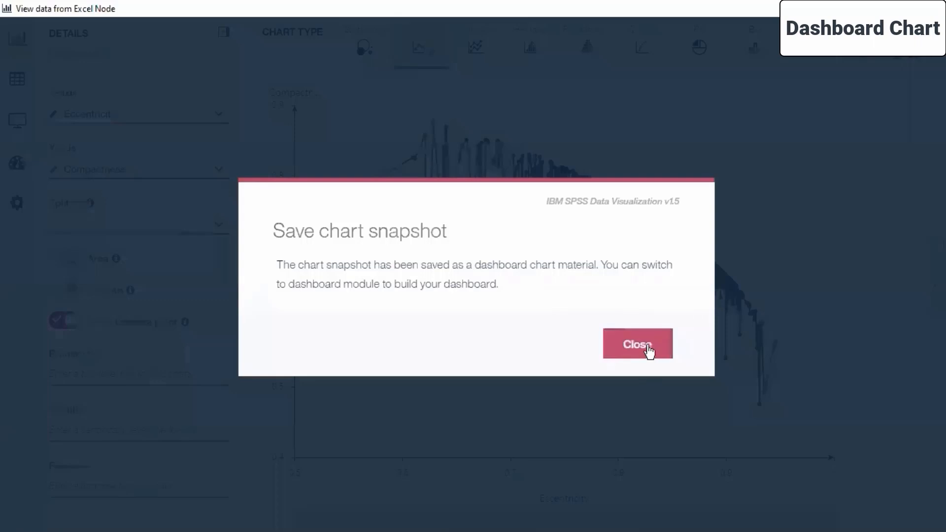
# Step: Open the Dashboard module and deselect the saved scatter chart
pyautogui.moveTo(31, 371)
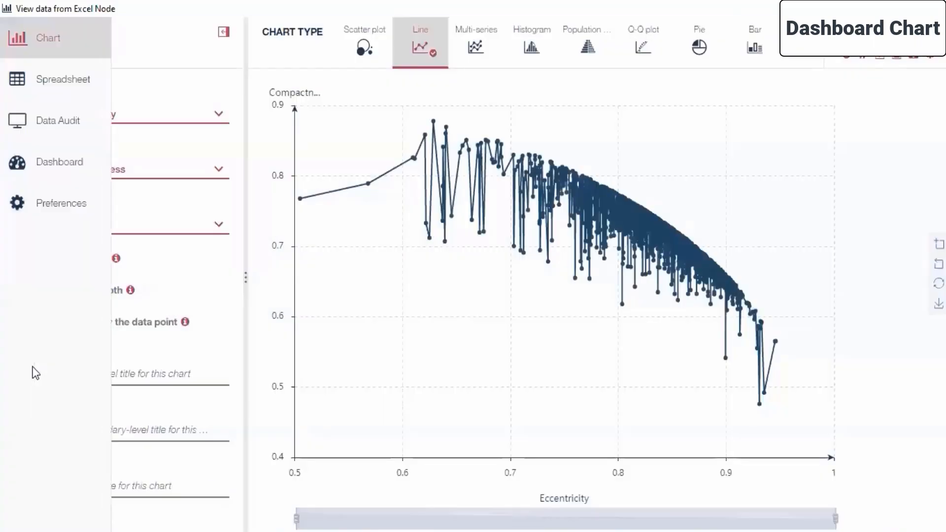
pyautogui.click(32, 166)
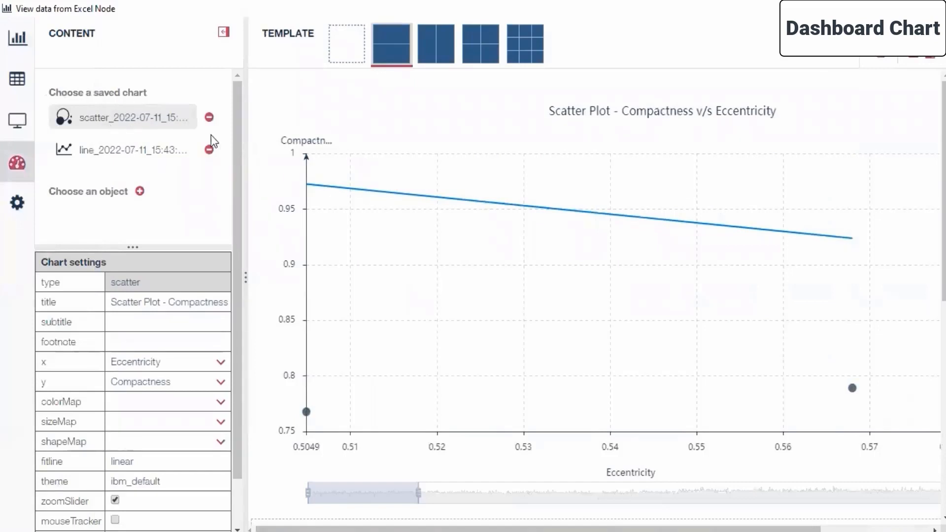
pyautogui.click(137, 116)
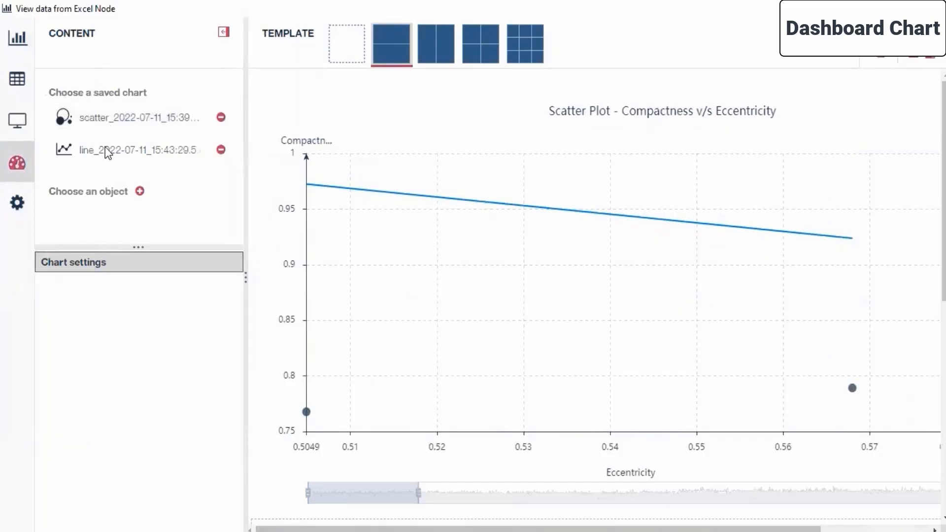
# Step: Place the saved line chart in the empty lower cell of the two-row dashboard template
pyautogui.click(106, 149)
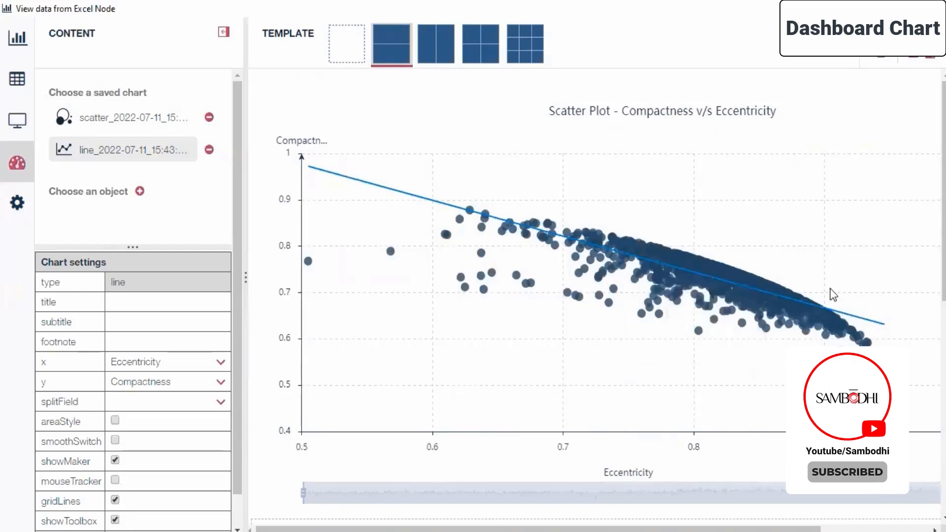
pyautogui.scroll(2, 832, 259)
pyautogui.moveTo(944, 237); pyautogui.dragTo(944, 278)
pyautogui.scroll(-1, 557, 126)
pyautogui.scroll(-3, 555, 125)
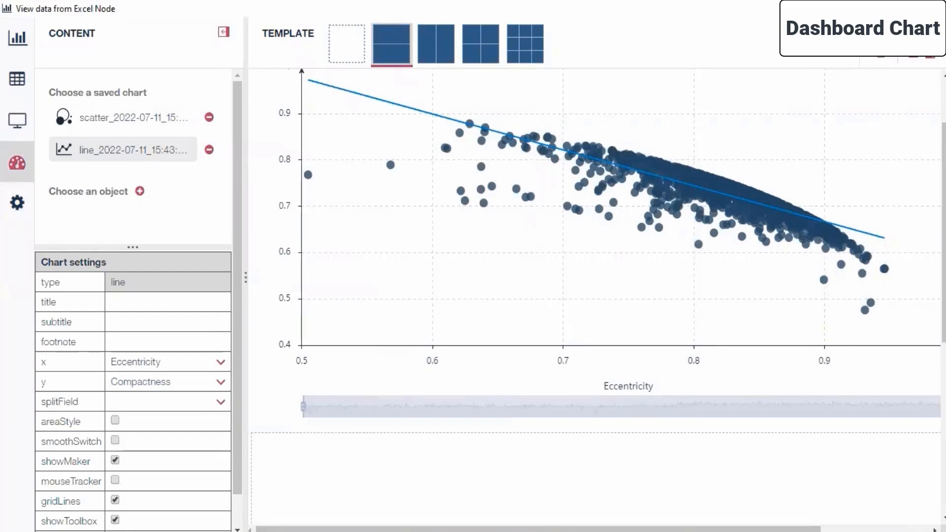
pyautogui.moveTo(944, 236); pyautogui.dragTo(944, 339)
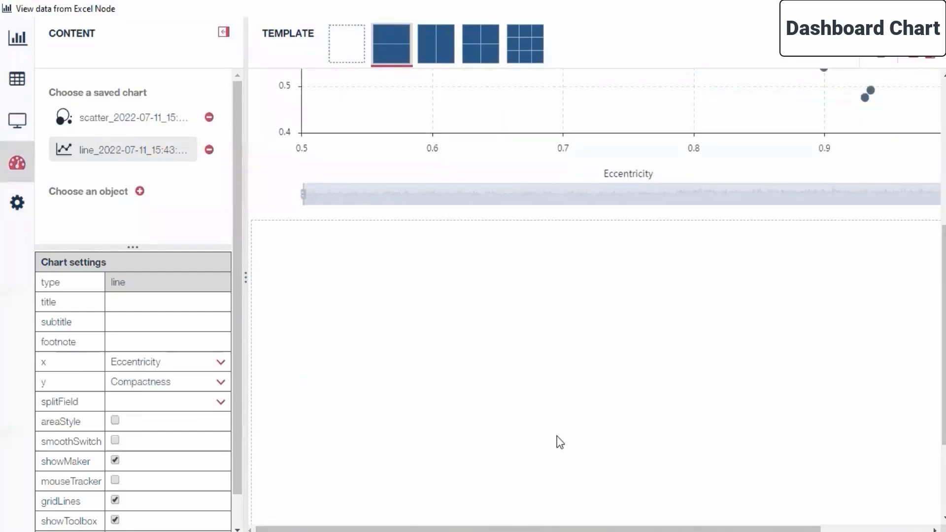
pyautogui.moveTo(544, 530); pyautogui.dragTo(653, 529)
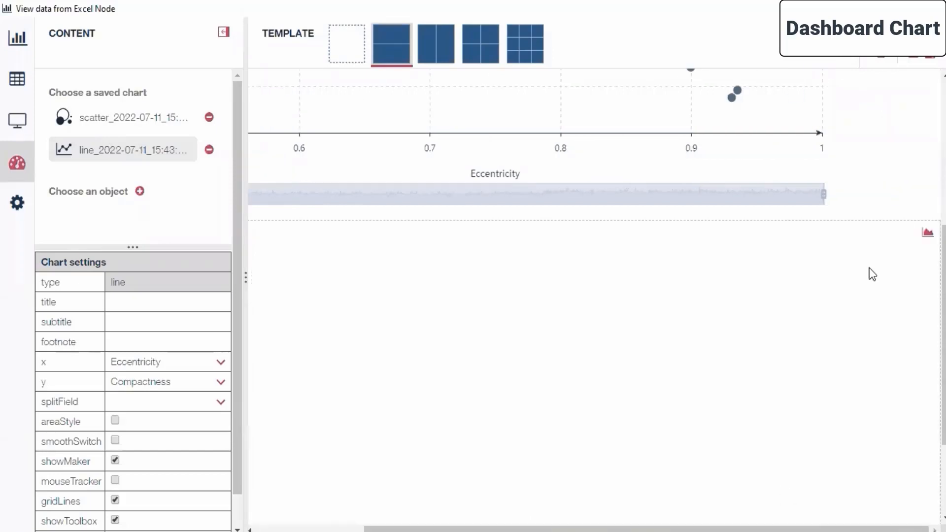
pyautogui.click(928, 233)
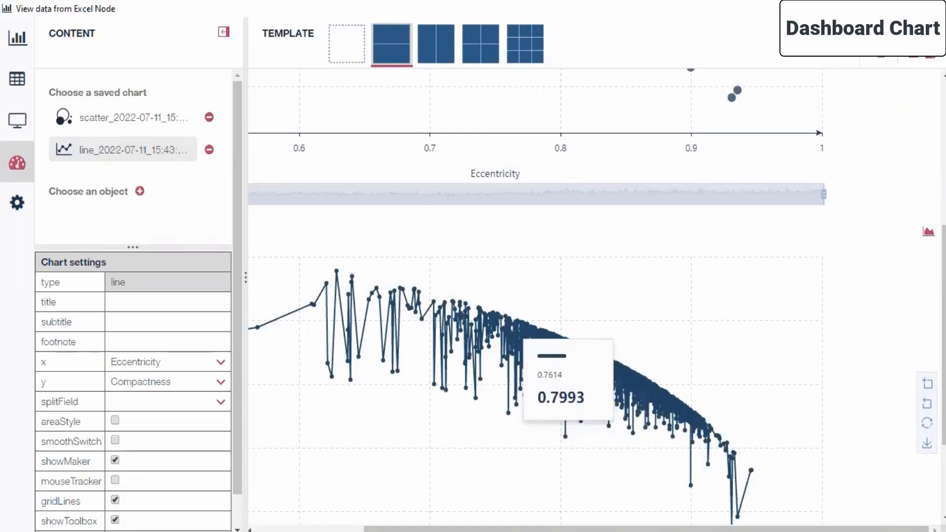
# Step: Compare the scatter plot and line chart on the dashboard by zooming their Eccentricity range in and out
pyautogui.scroll(1, 936, 224)
pyautogui.scroll(5, 785, 251)
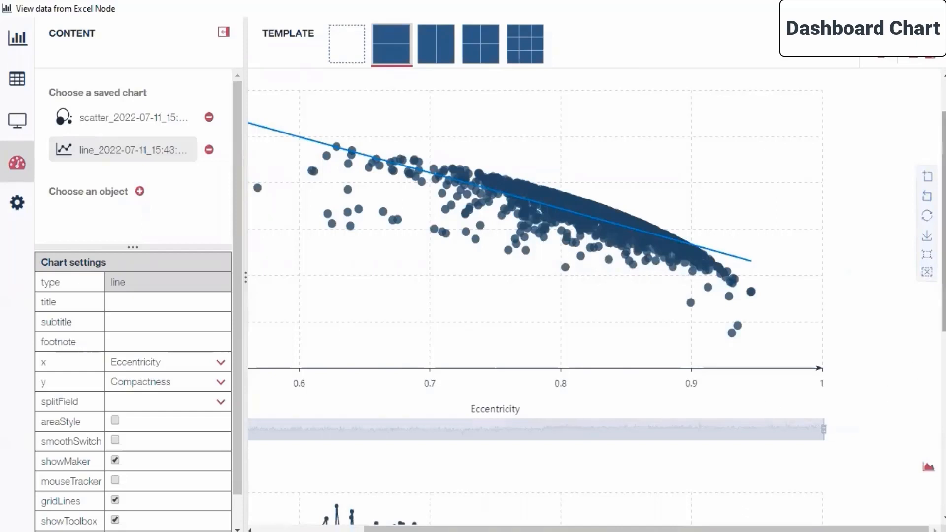
pyautogui.scroll(-3, 591, 468)
pyautogui.moveTo(598, 529); pyautogui.dragTo(455, 520)
pyautogui.scroll(5, 275, 182)
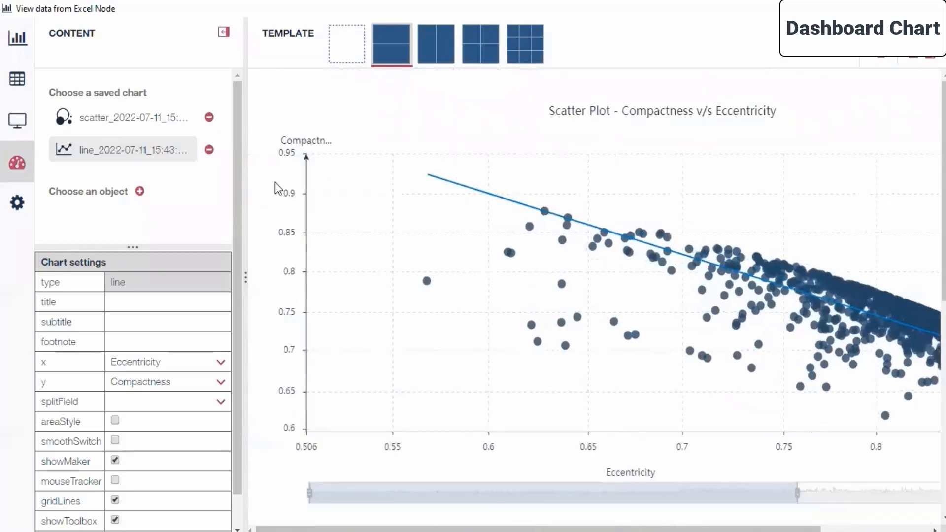
pyautogui.scroll(-2, 291, 268)
pyautogui.scroll(-2, 264, 310)
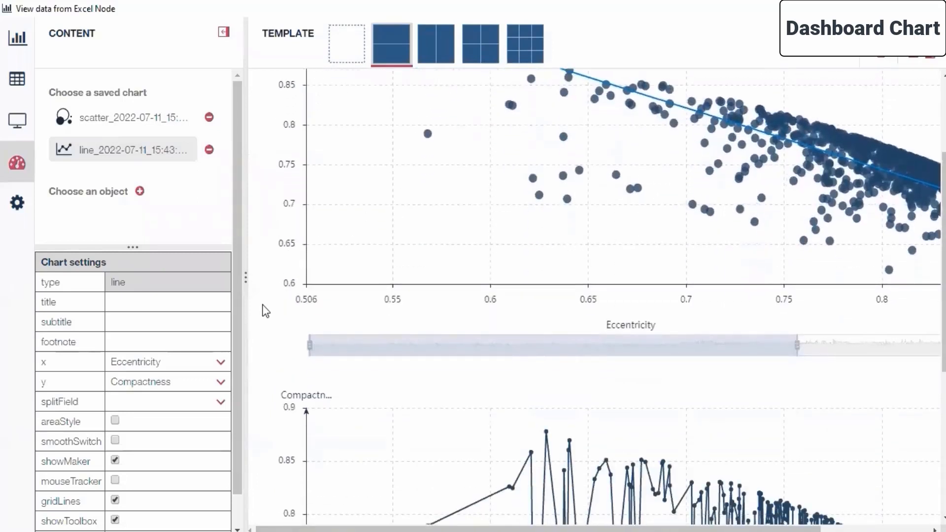
pyautogui.scroll(-6, 265, 307)
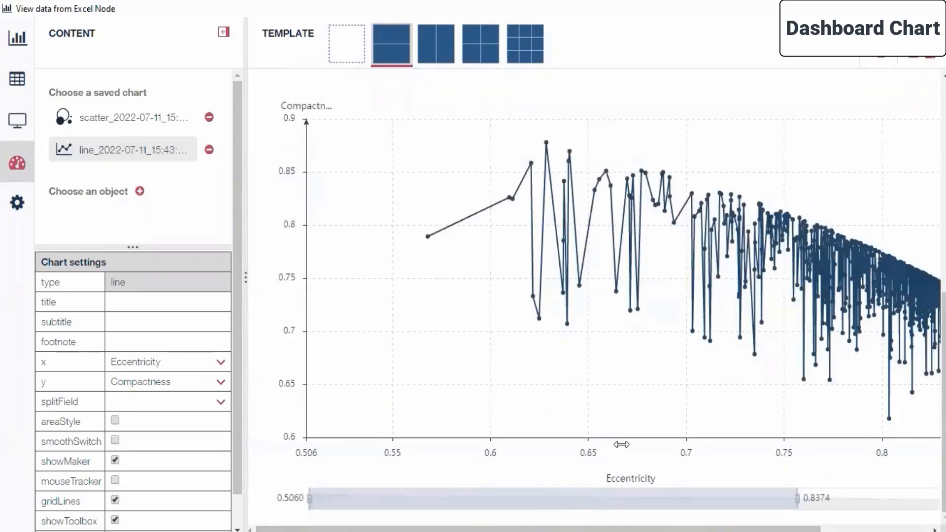
pyautogui.scroll(-1, 597, 283)
pyautogui.scroll(-1, 596, 284)
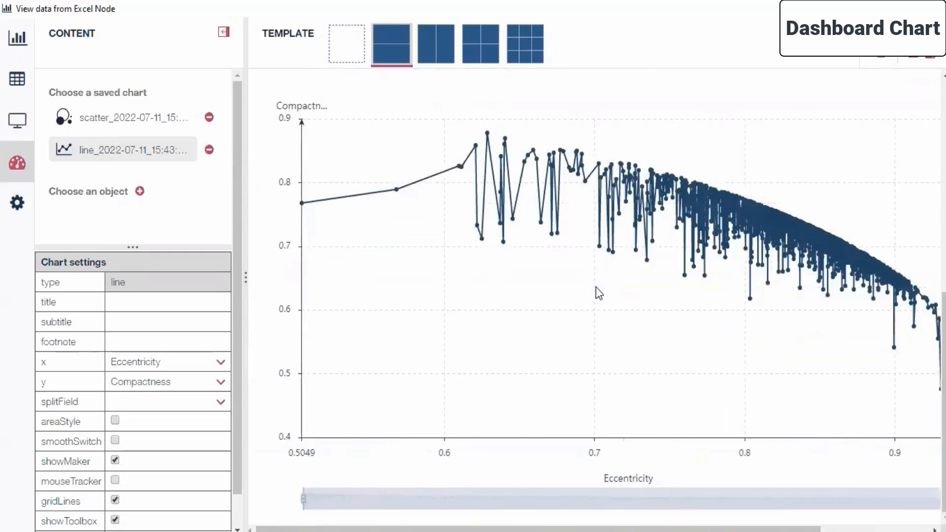
pyautogui.scroll(-1, 596, 288)
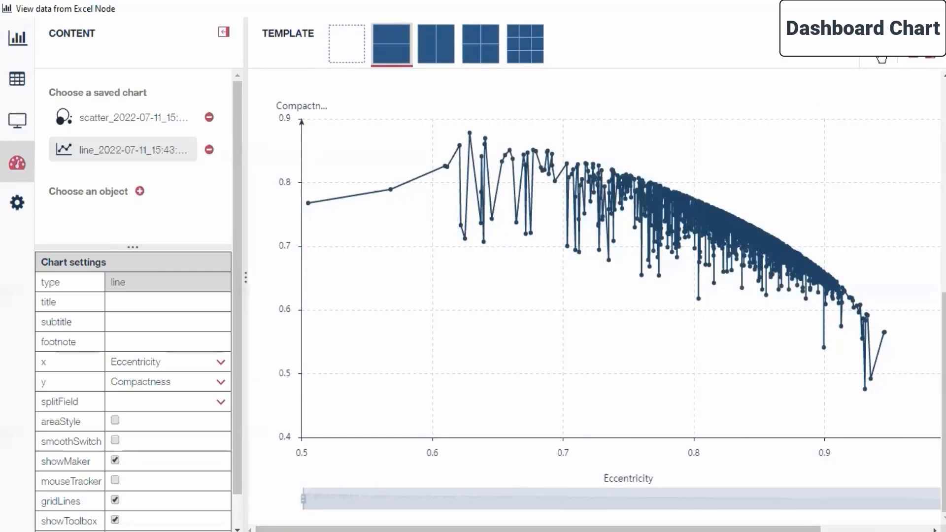
# Step: Switch the dashboard to its editable layout with cell borders and the full set of actions
pyautogui.click(880, 61)
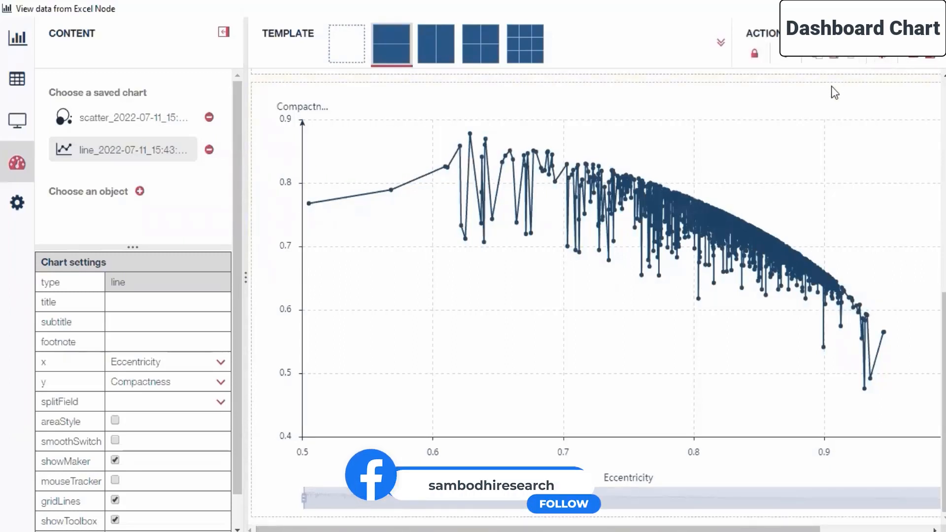
pyautogui.moveTo(943, 339); pyautogui.dragTo(944, 142)
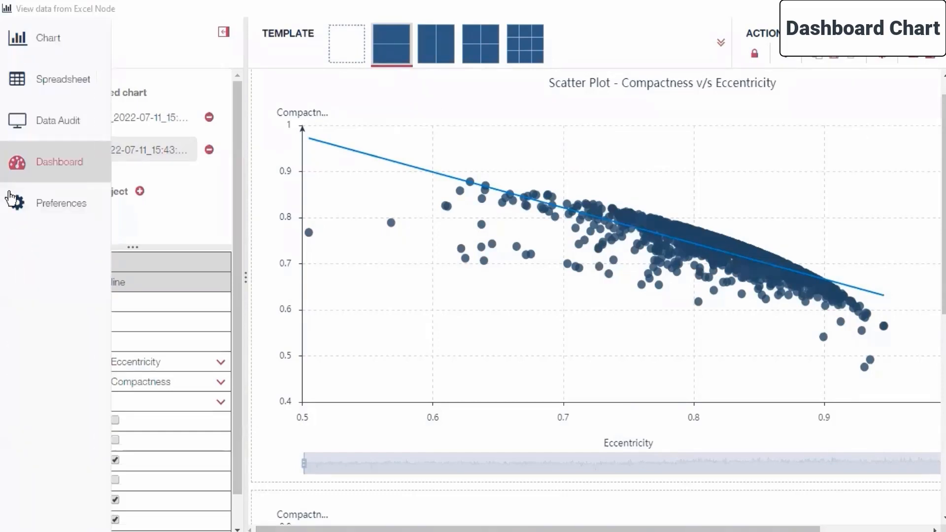
# Step: View the global visualization preferences and return to the dashboard
pyautogui.click(27, 206)
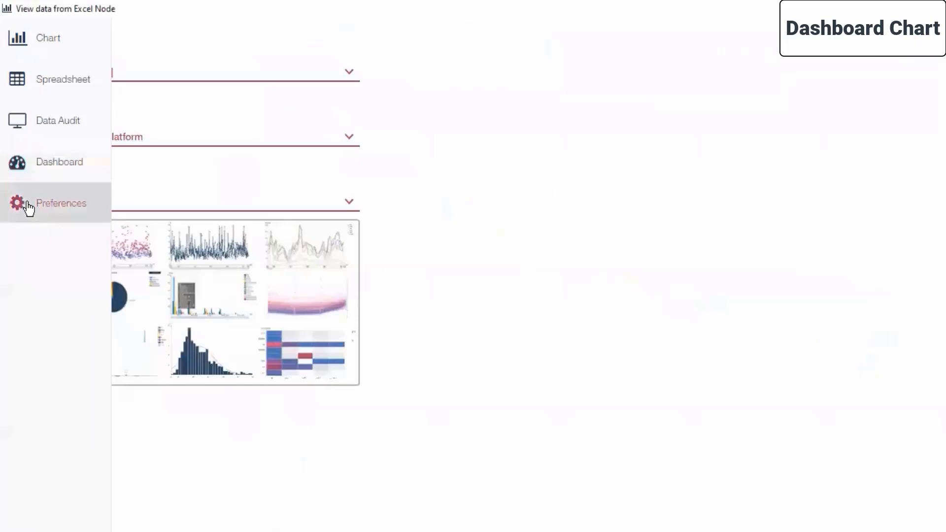
pyautogui.click(18, 164)
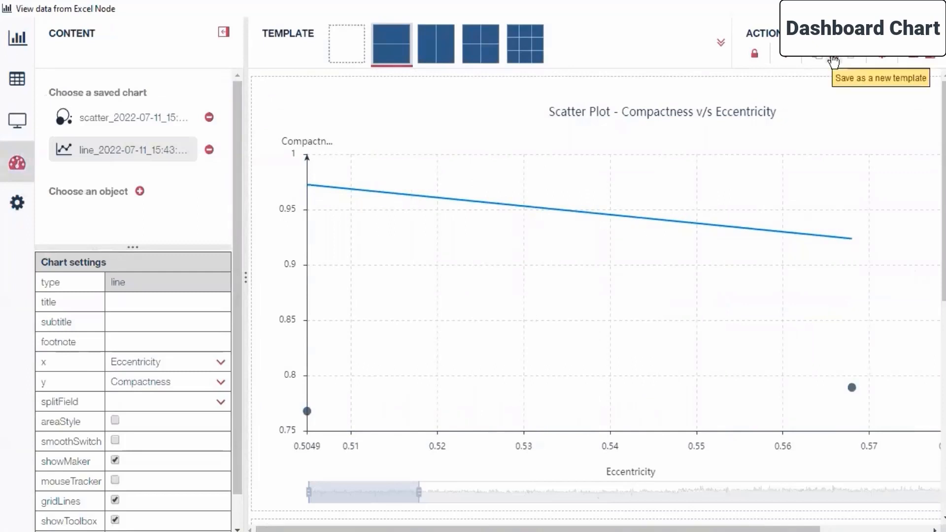
pyautogui.click(833, 60)
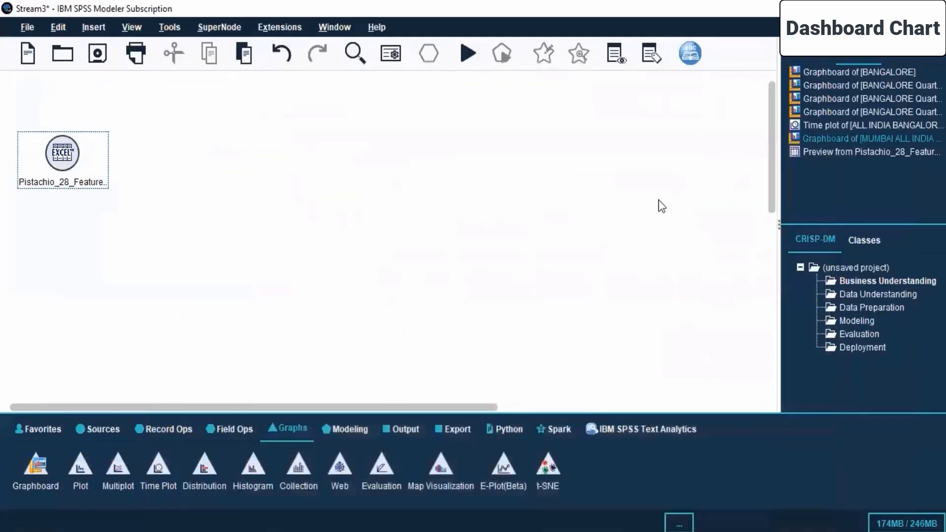
# Step: Browse to the Day 6 folder under Live Sessions and SPSS MODELLER as the stream's save location, and cancel the save
pyautogui.click(97, 53)
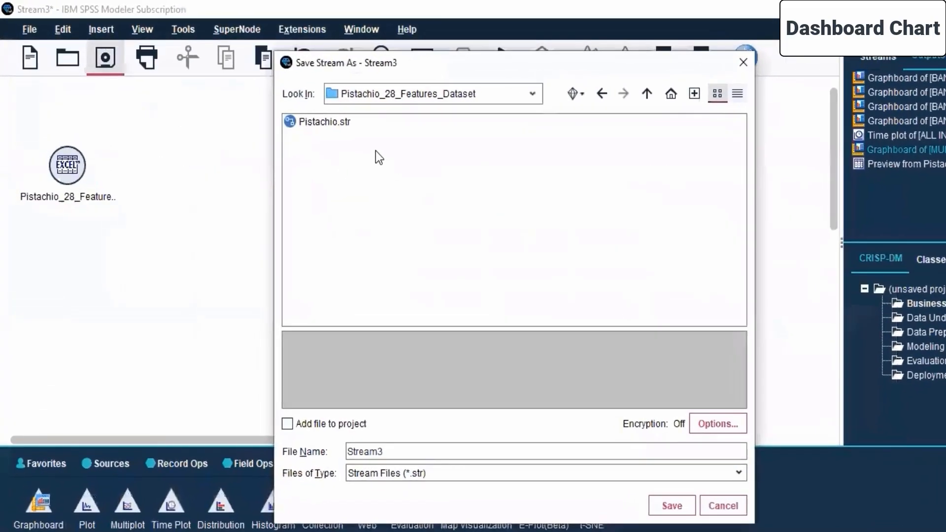
pyautogui.click(533, 93)
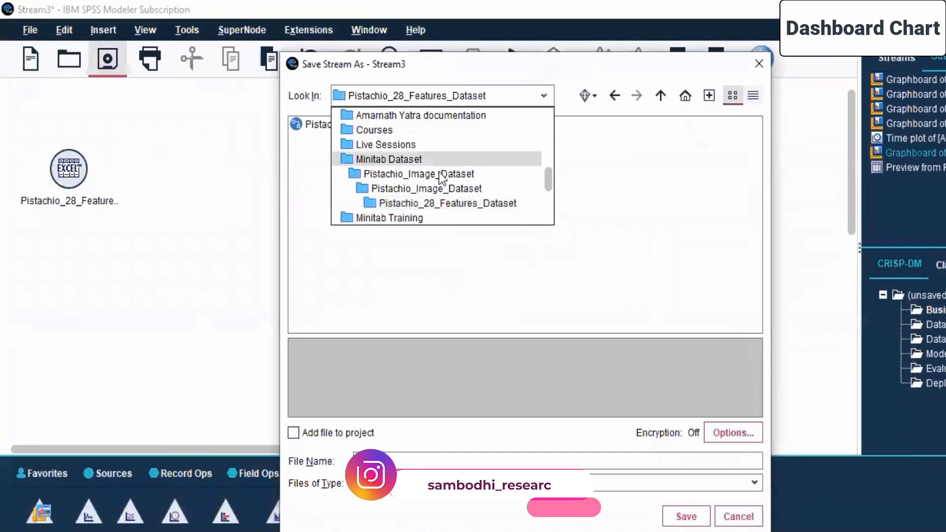
pyautogui.click(402, 146)
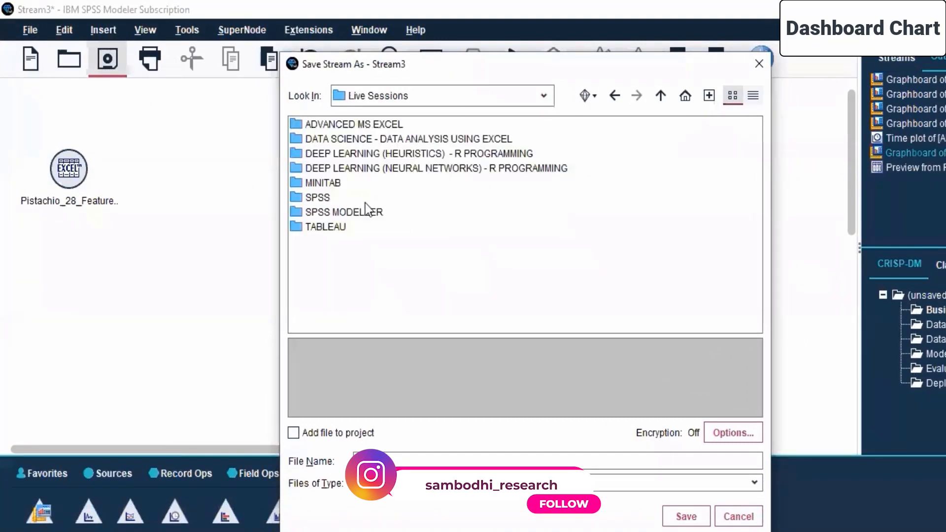
pyautogui.doubleClick(339, 213)
pyautogui.doubleClick(324, 197)
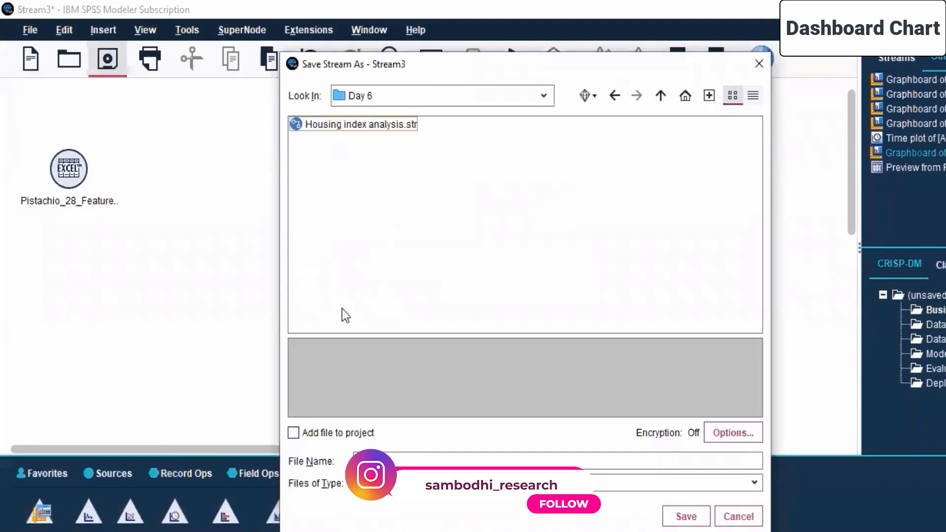
pyautogui.click(391, 460)
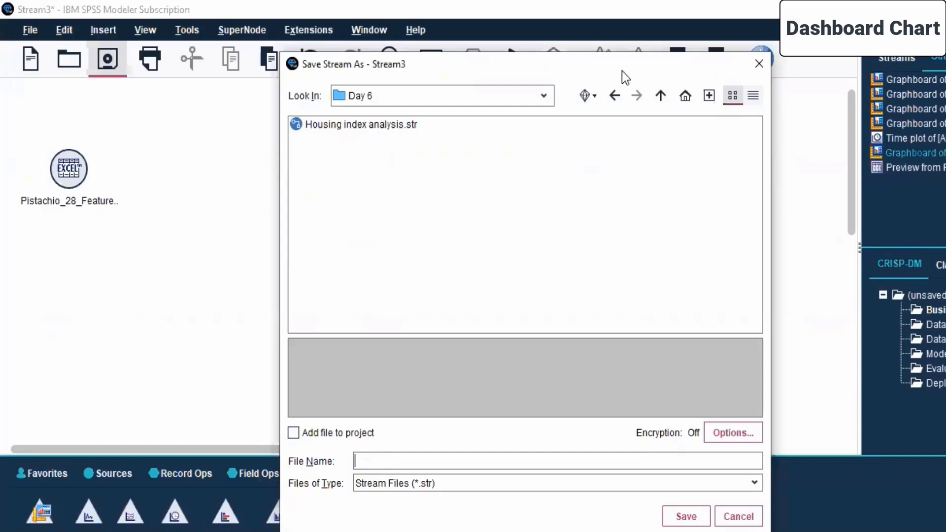
pyautogui.moveTo(622, 71); pyautogui.dragTo(621, 95)
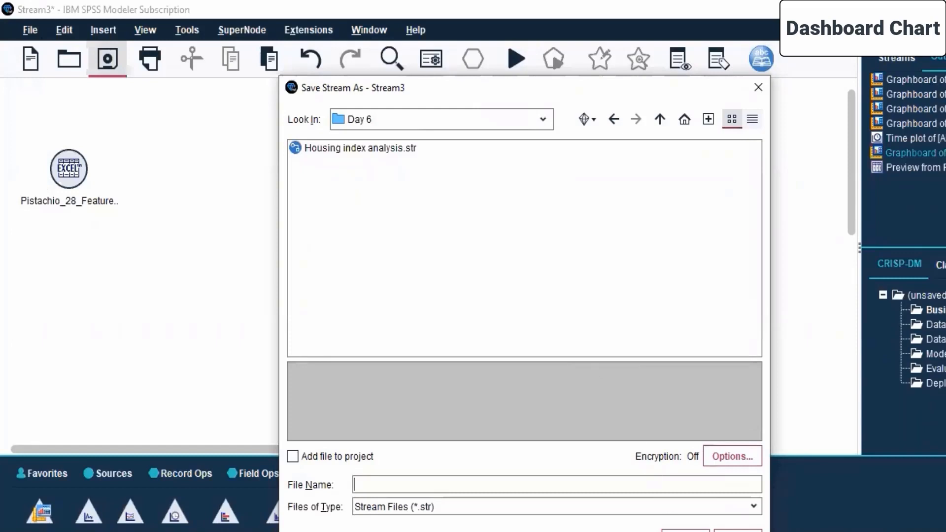
pyautogui.click(738, 531)
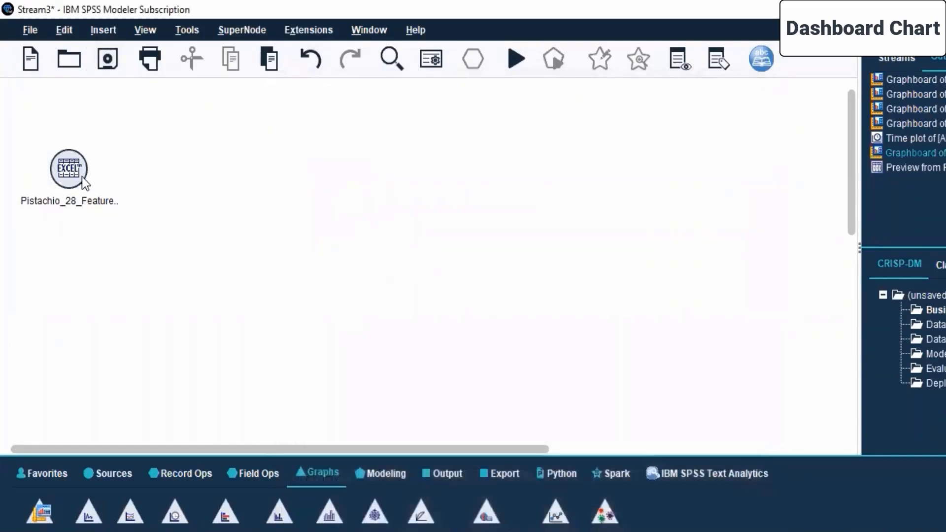
pyautogui.click(55, 170)
pyautogui.rightClick(54, 172)
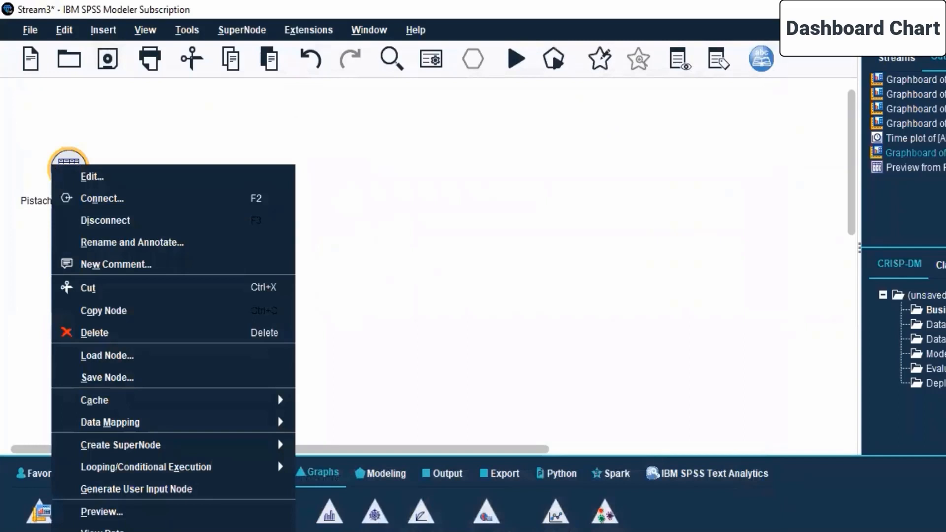
pyautogui.click(466, 261)
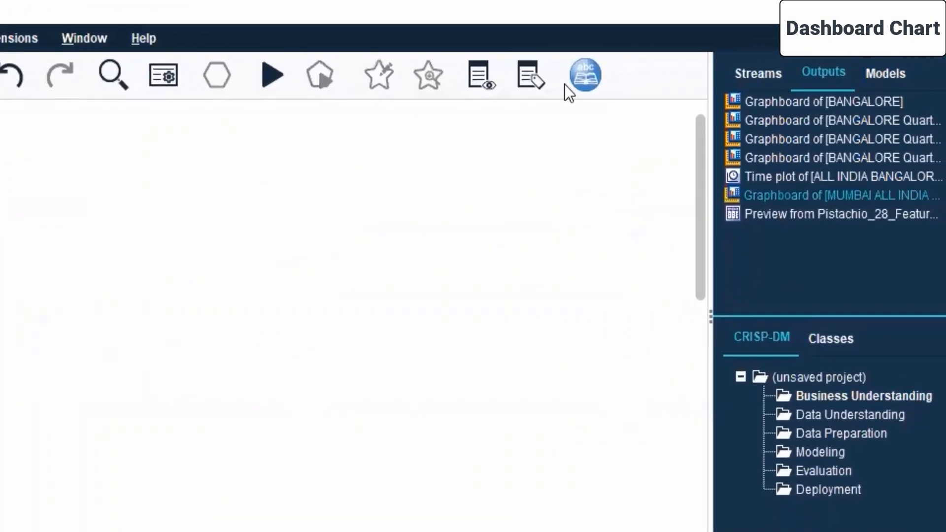
# Step: Save Stream3 in the Day 6 folder as a stream file named Pistachio
pyautogui.click(883, 73)
pyautogui.click(803, 69)
pyautogui.click(755, 89)
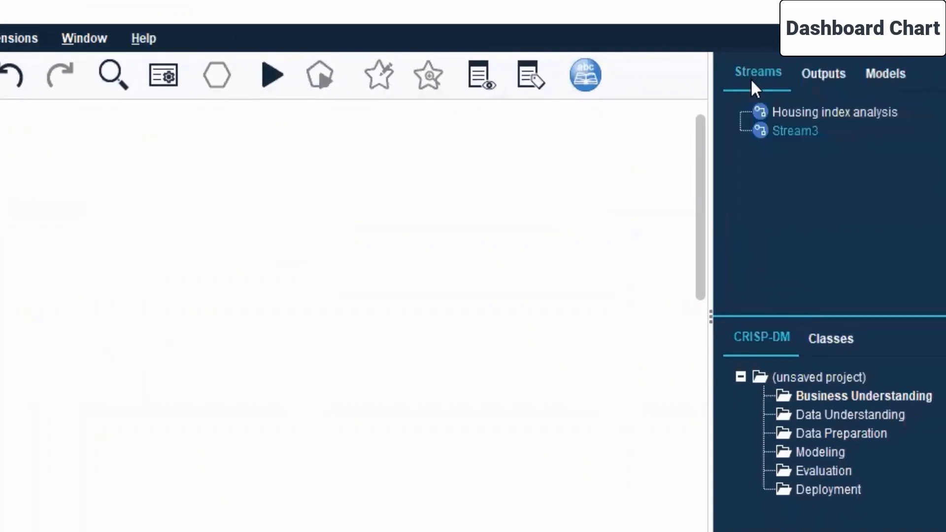
pyautogui.rightClick(789, 131)
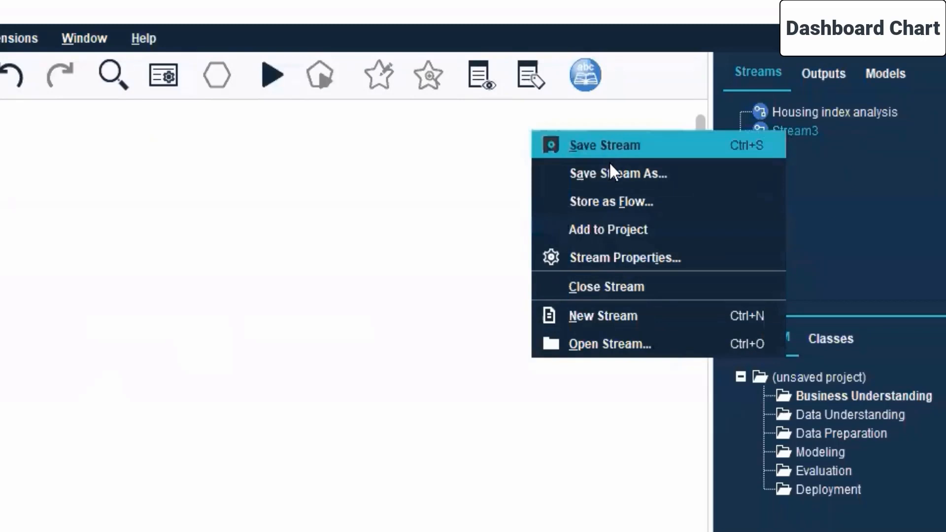
pyautogui.click(626, 174)
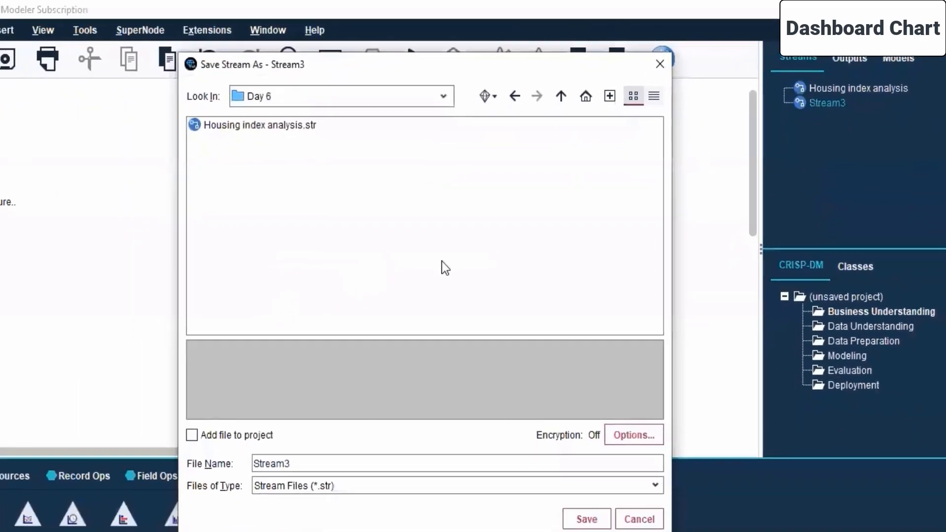
pyautogui.moveTo(285, 463); pyautogui.dragTo(170, 460)
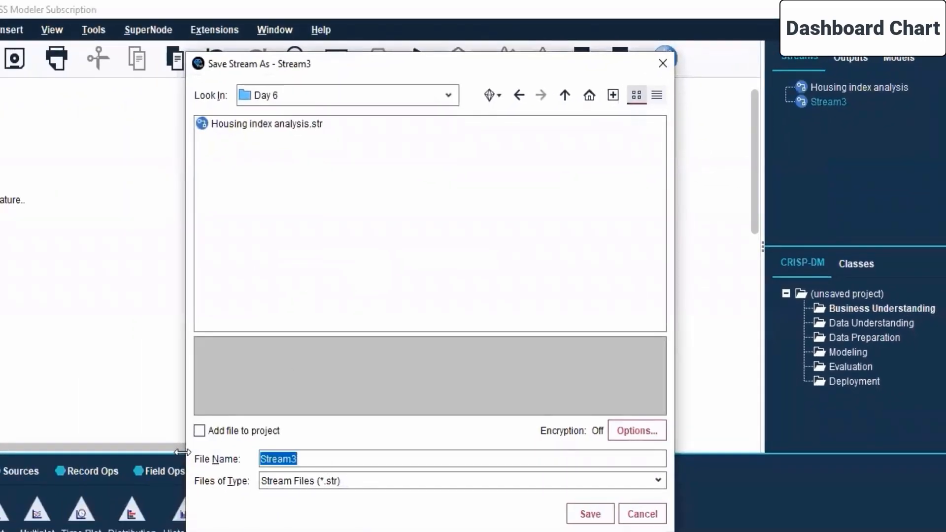
pyautogui.write('Pistachio')
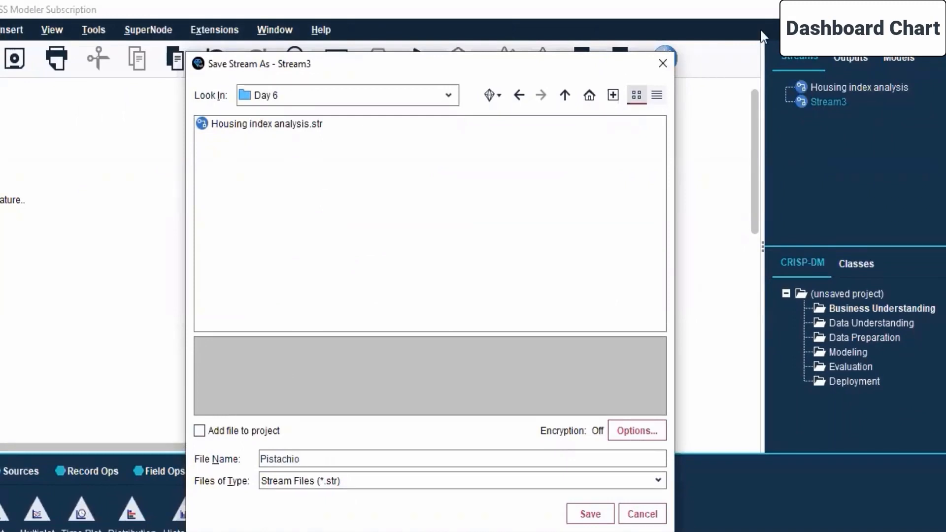
pyautogui.click(570, 514)
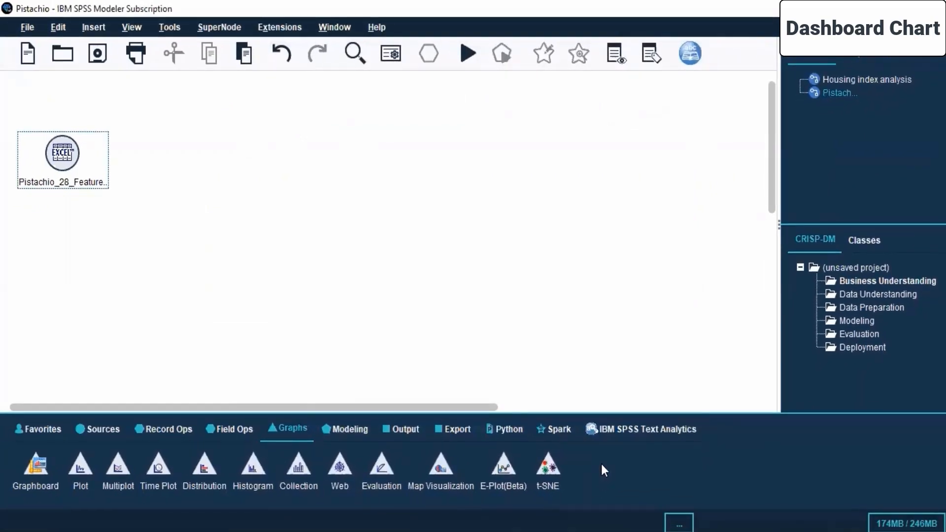
# Step: Switch to SPSS Modeller.pdf in the browser and select the session 6 topics from Building charts through visualization preferences
pyautogui.click(429, 531)
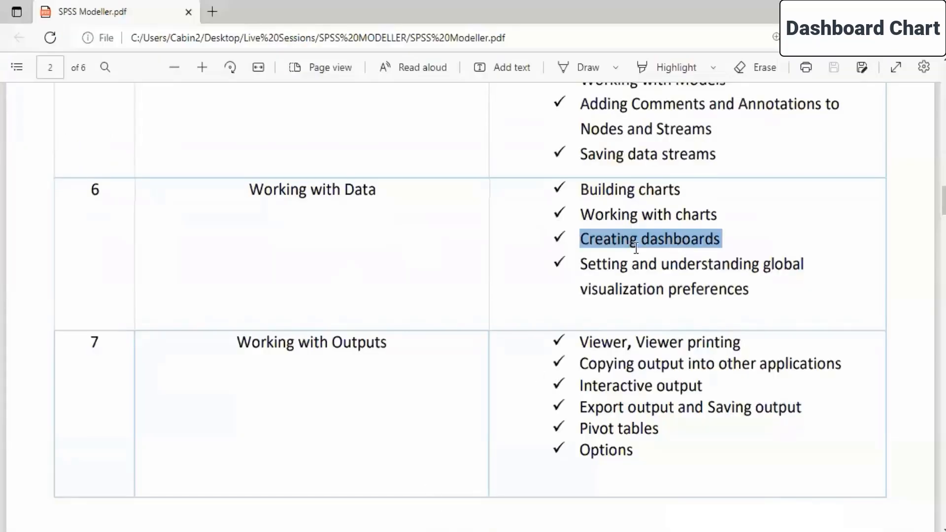
pyautogui.click(601, 215)
pyautogui.moveTo(583, 189); pyautogui.dragTo(767, 304)
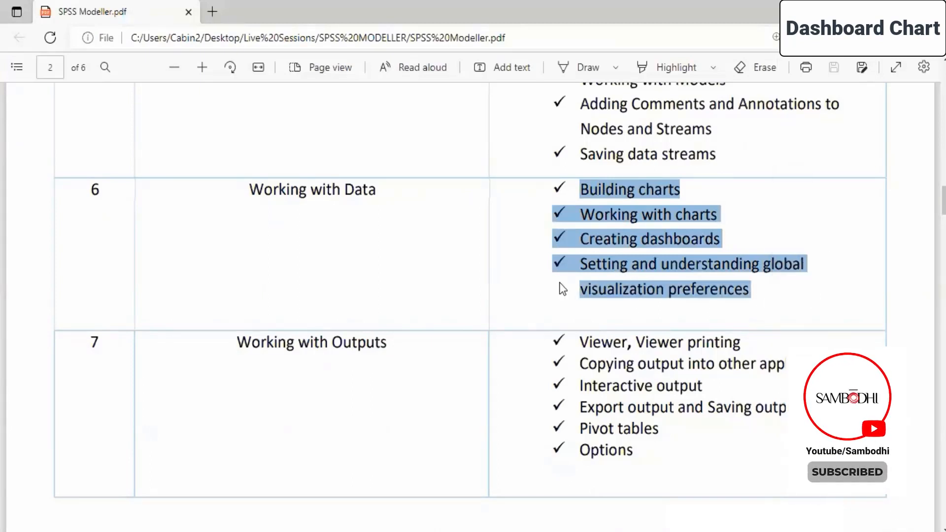
# Step: Switch back to the Pistachio stream in SPSS Modeler, add a Plot node and connect the Excel source node to it
pyautogui.click(546, 284)
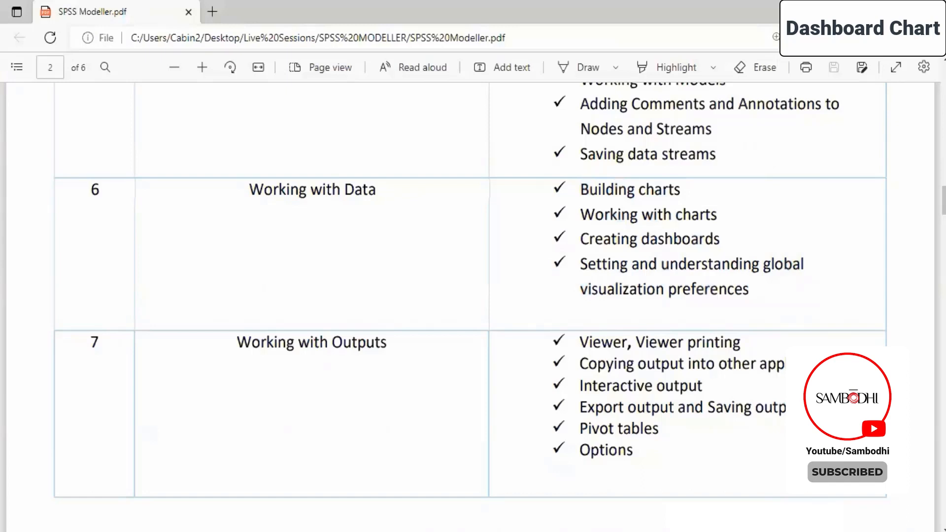
pyautogui.hotkey('alt', 'Tab')
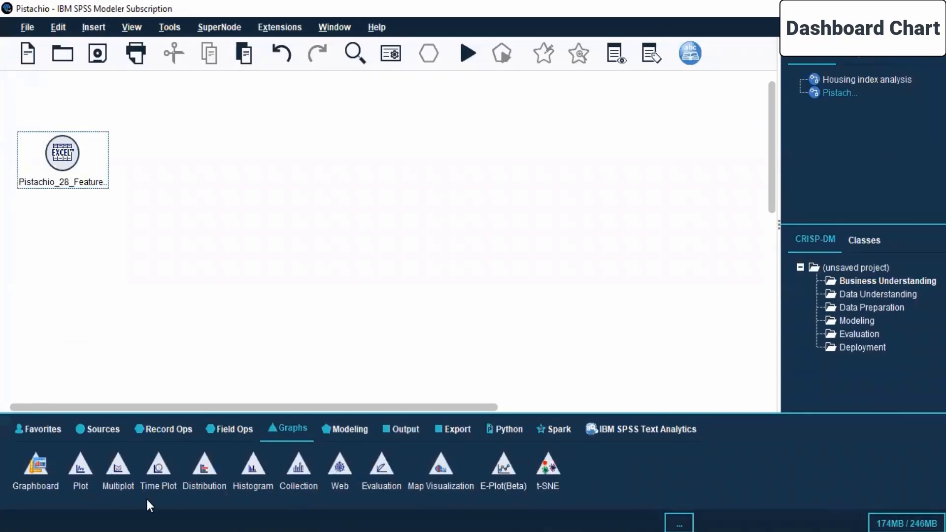
pyautogui.moveTo(87, 473); pyautogui.dragTo(330, 157)
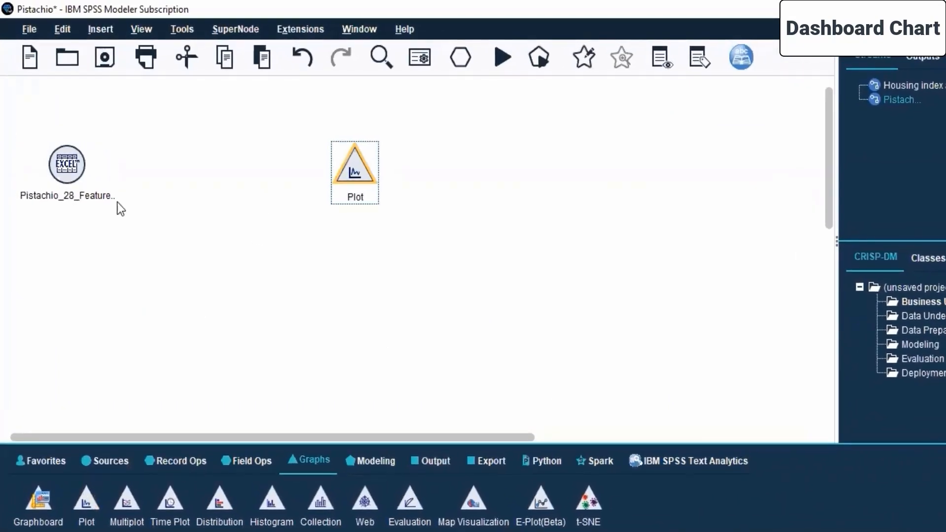
pyautogui.click(57, 164)
pyautogui.rightClick(57, 164)
pyautogui.click(74, 194)
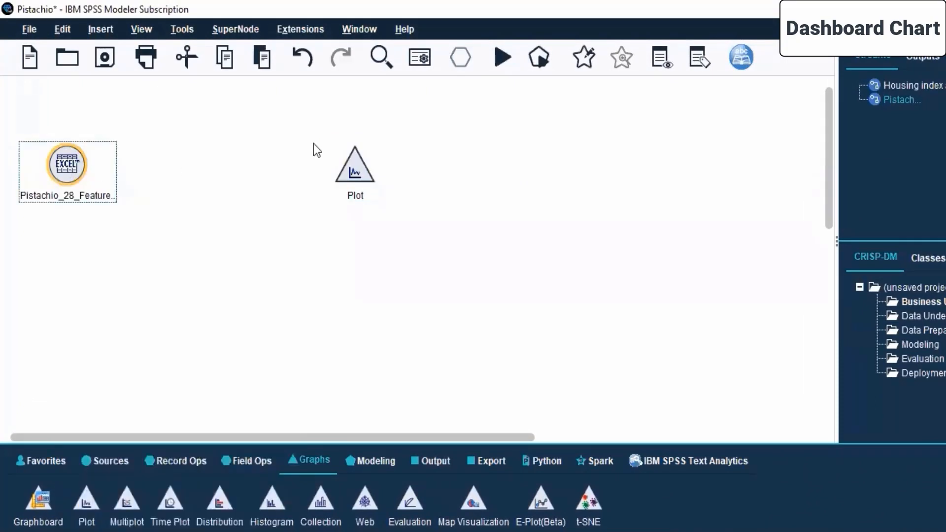
pyautogui.click(357, 164)
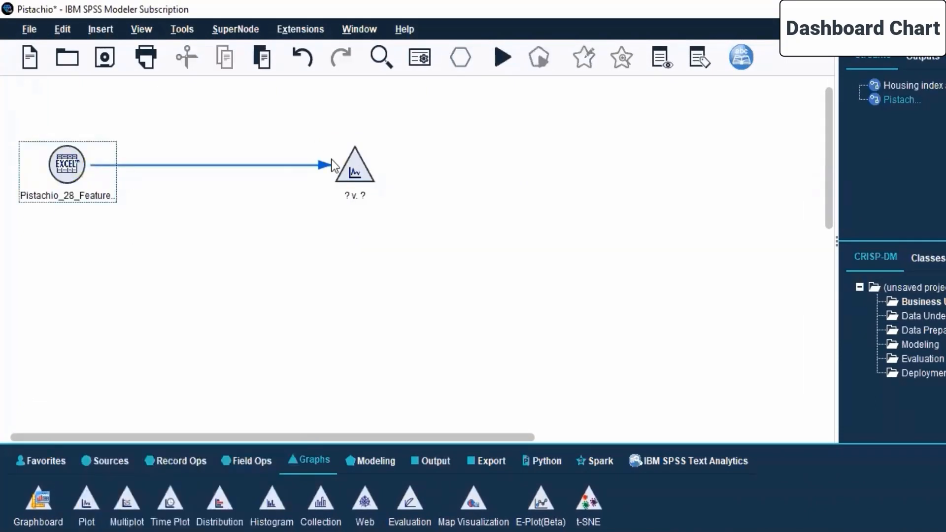
# Step: Set the Plot node's X field to Eccentricity and its Y field to Roundness
pyautogui.doubleClick(350, 166)
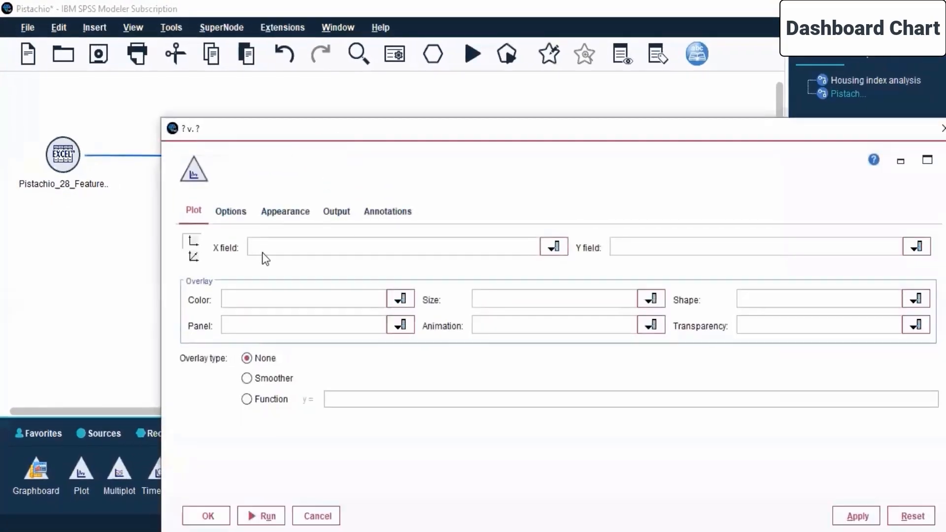
pyautogui.click(355, 241)
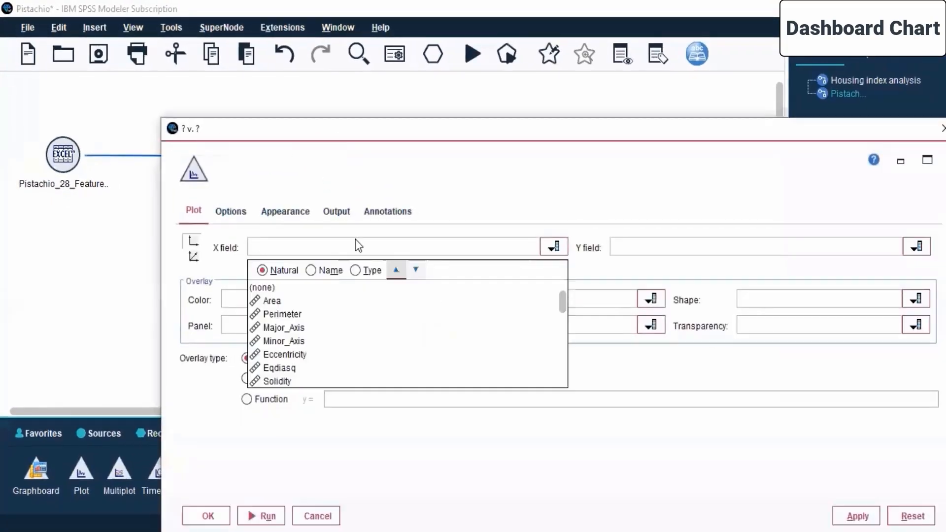
pyautogui.click(282, 358)
pyautogui.click(916, 246)
pyautogui.scroll(-5, 641, 374)
pyautogui.scroll(1, 649, 289)
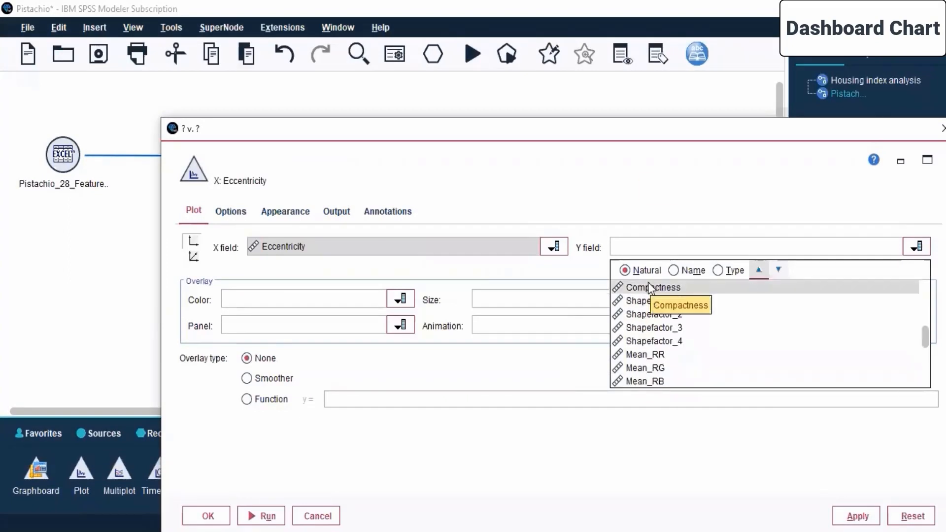
pyautogui.scroll(1, 649, 289)
pyautogui.click(645, 314)
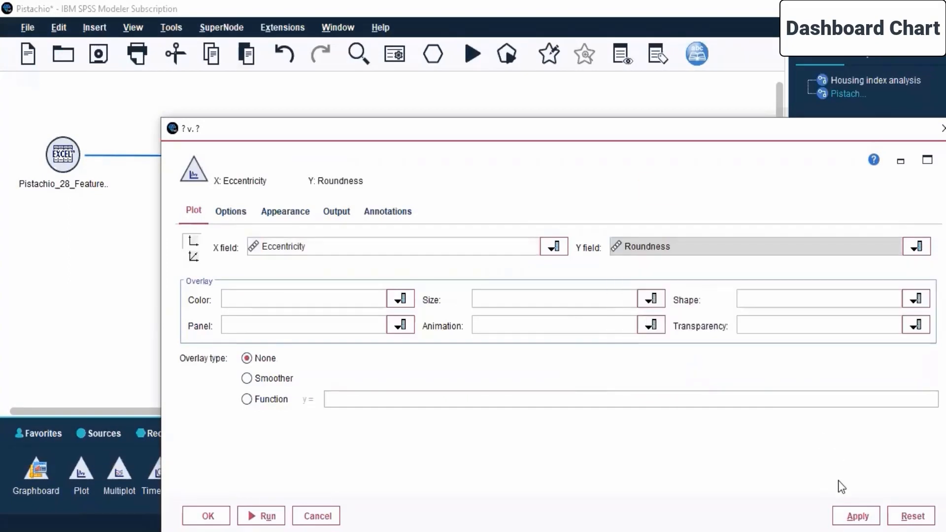
pyautogui.moveTo(460, 129); pyautogui.dragTo(360, 39)
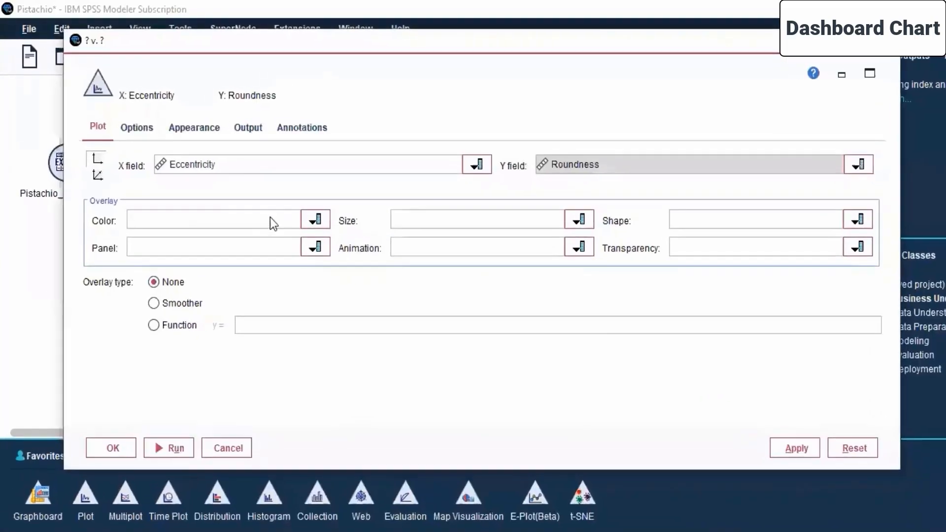
# Step: Review the Plot node's color overlay fields, options, appearance, output and annotation settings, and accept the node's configuration
pyautogui.click(301, 210)
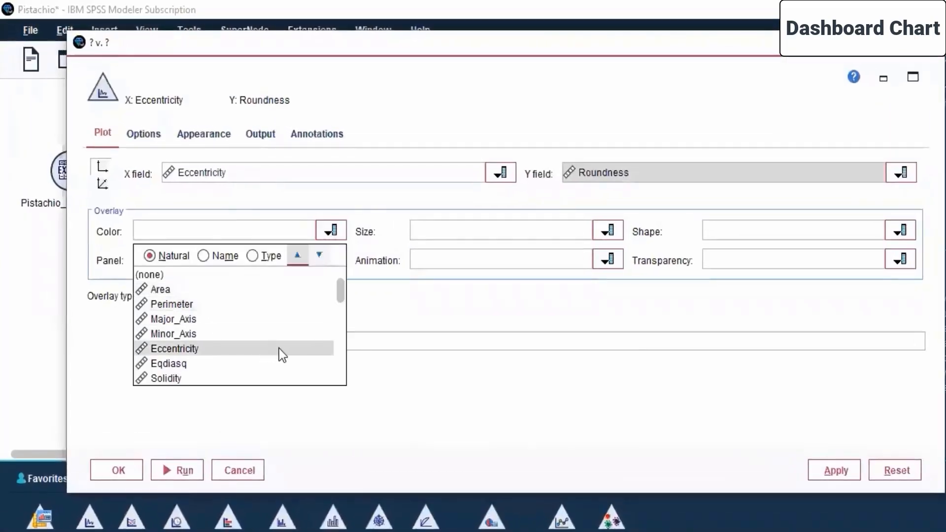
pyautogui.click(593, 420)
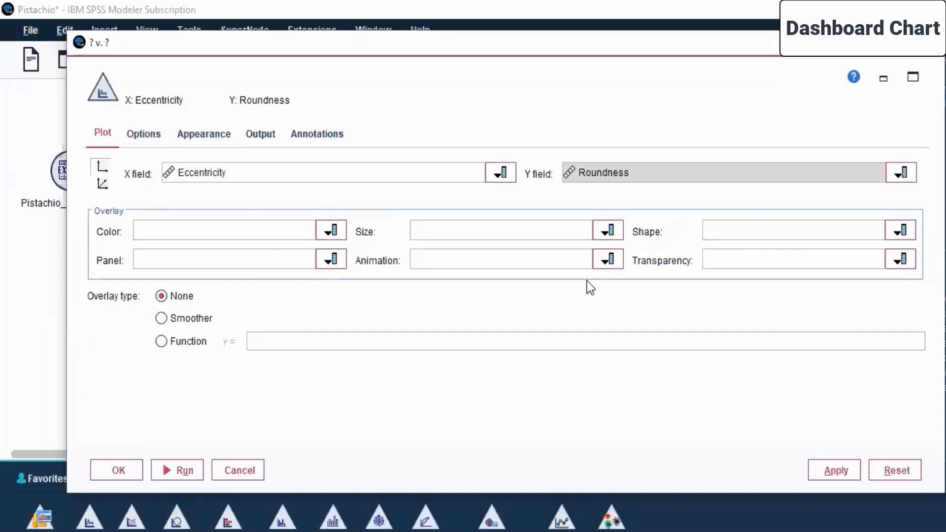
pyautogui.click(143, 133)
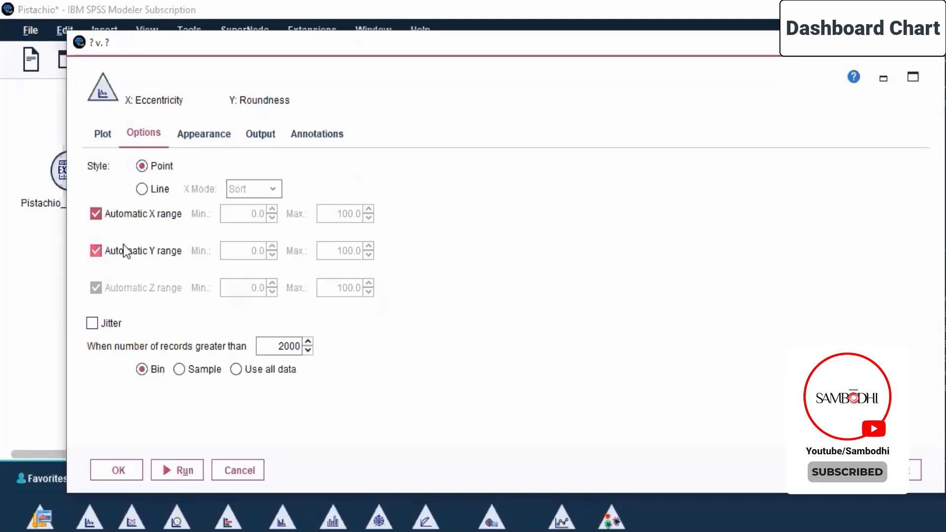
pyautogui.click(209, 134)
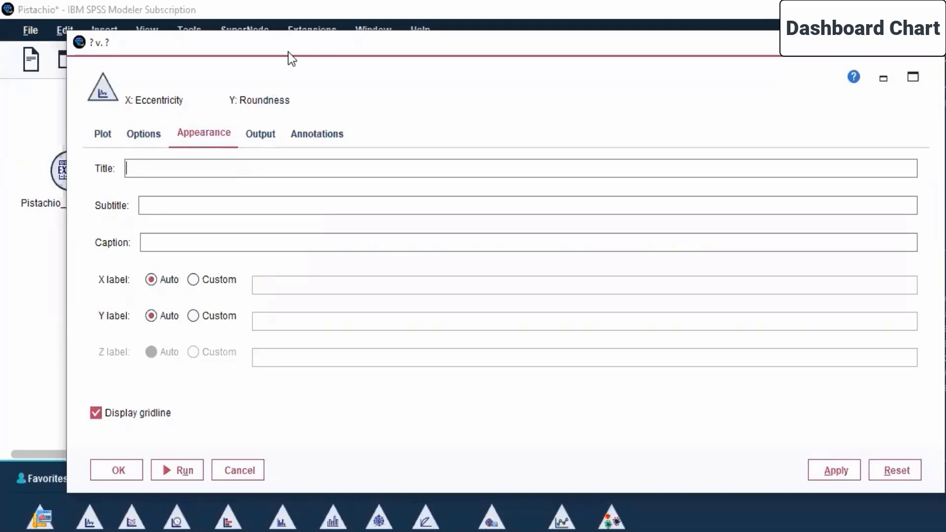
pyautogui.click(268, 138)
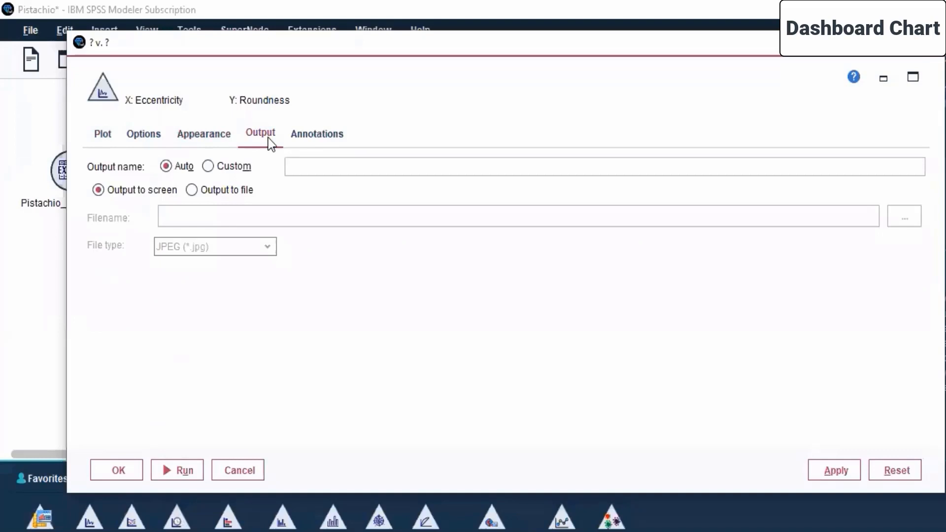
pyautogui.click(312, 131)
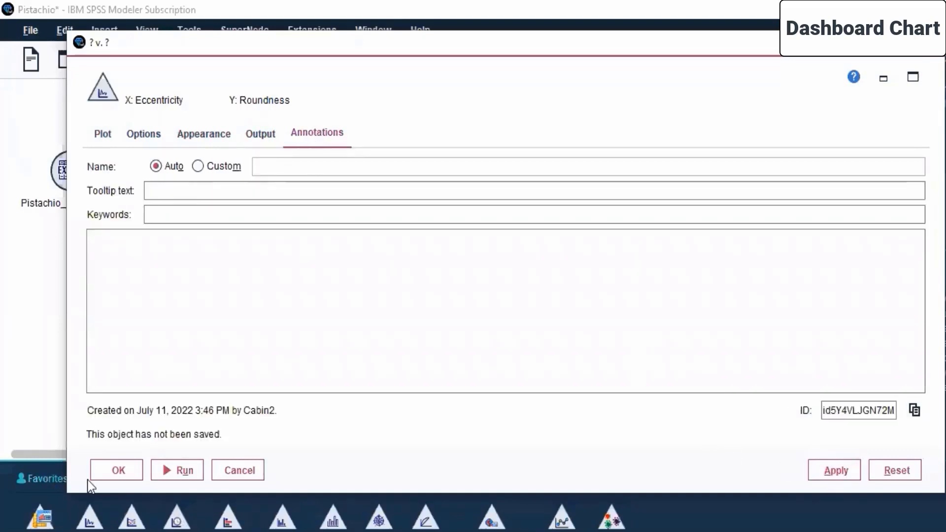
pyautogui.click(118, 471)
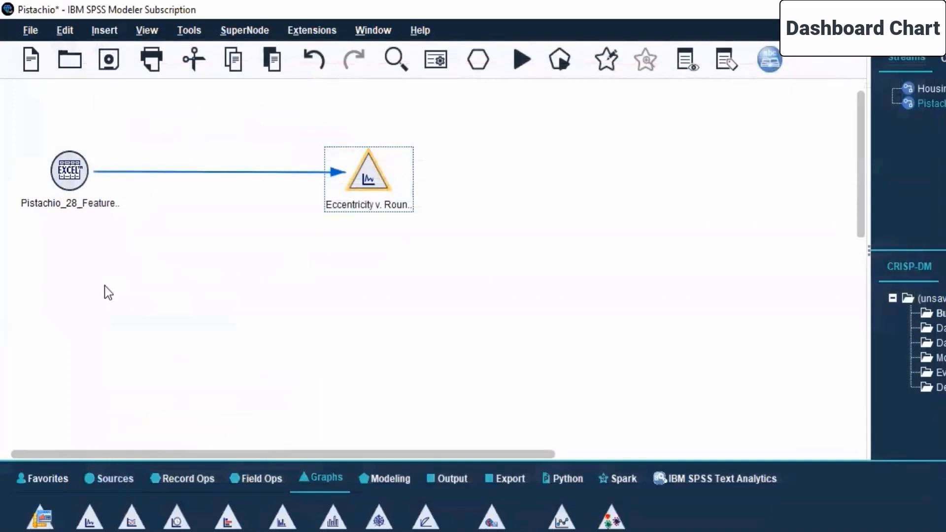
# Step: Run the Excel source node and the connected Plot node together as a selection, and maximize the resulting graph window
pyautogui.rightClick(65, 171)
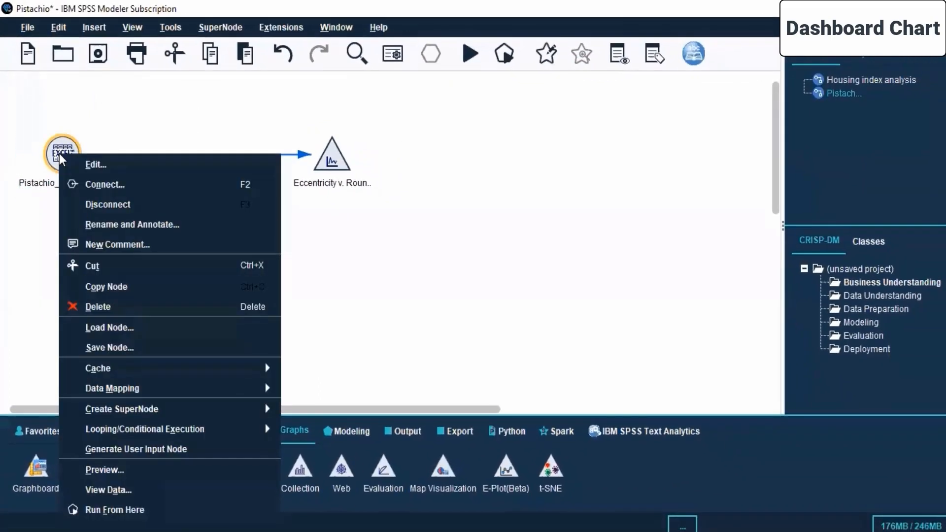
pyautogui.click(33, 135)
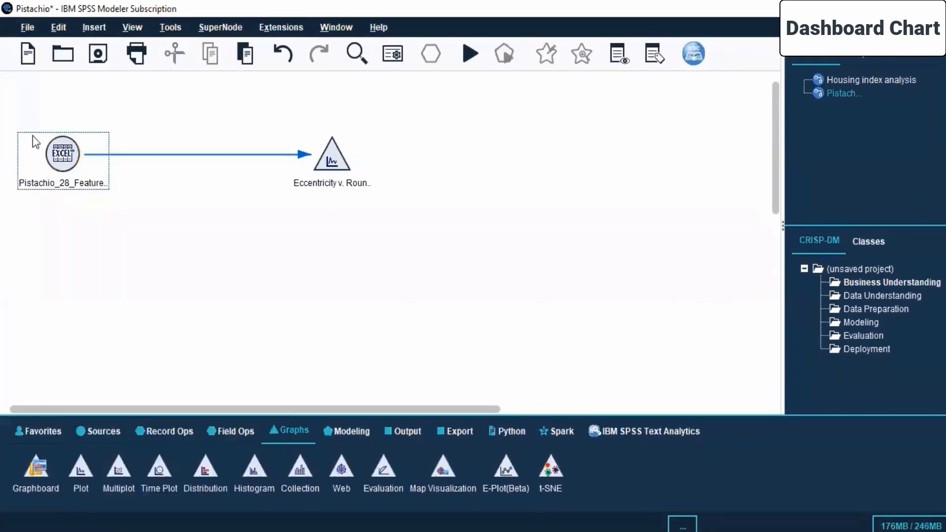
pyautogui.moveTo(25, 102); pyautogui.dragTo(375, 223)
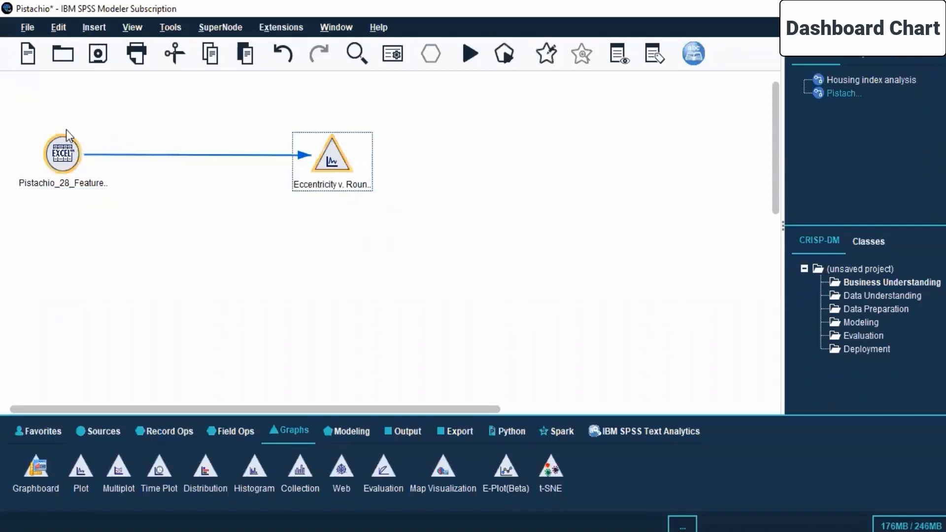
pyautogui.rightClick(60, 156)
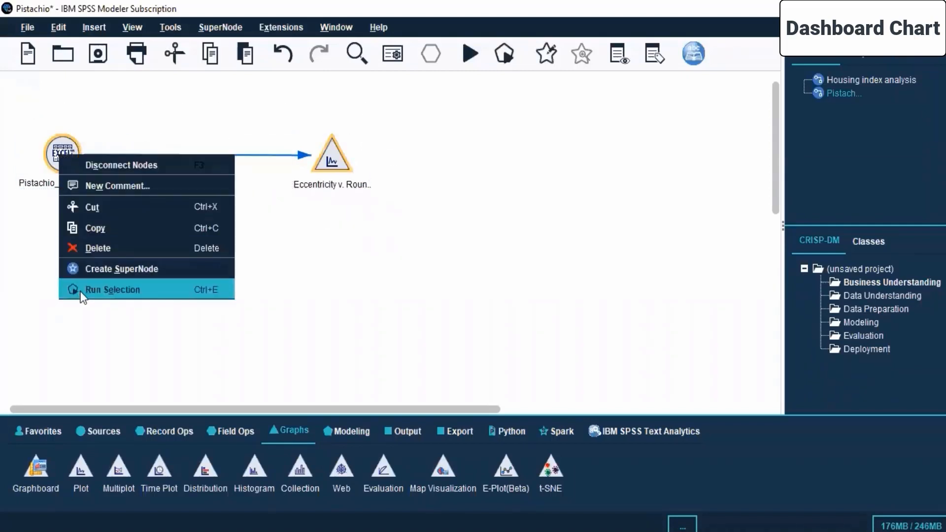
pyautogui.click(94, 292)
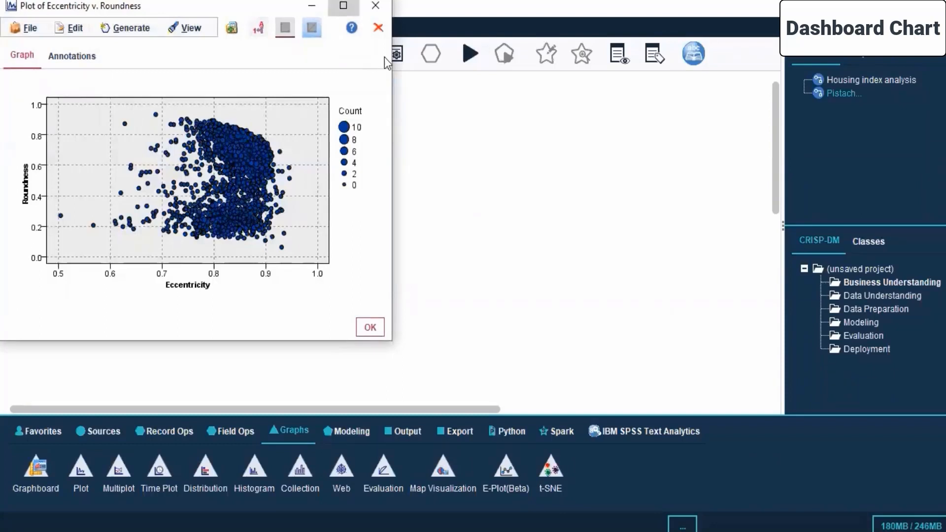
pyautogui.click(343, 5)
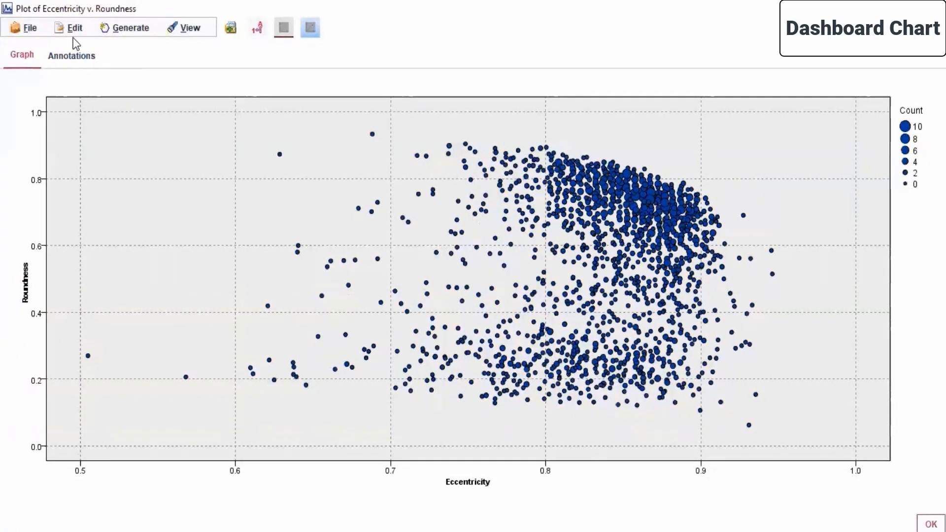
# Step: Show the Interactions toolbar above the Eccentricity v. Roundness graph and hide it again
pyautogui.click(121, 27)
pyautogui.click(184, 26)
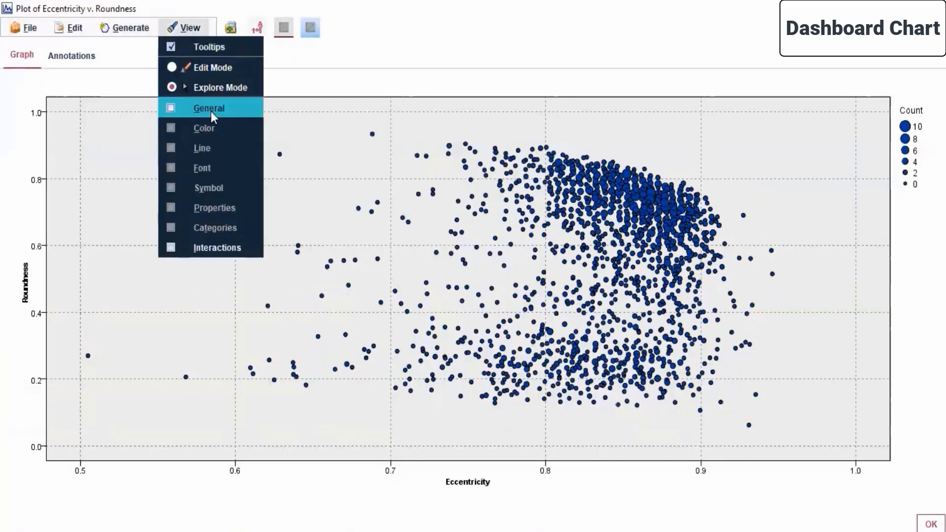
pyautogui.click(239, 245)
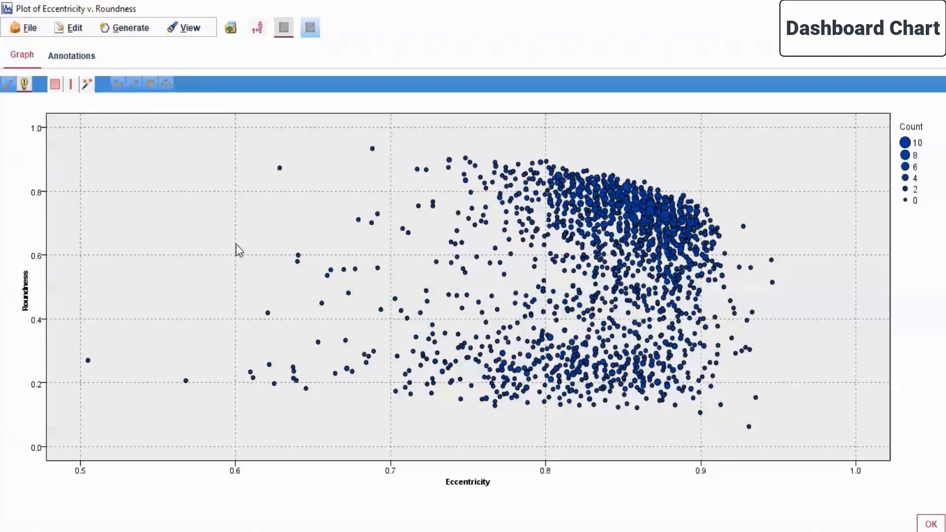
pyautogui.moveTo(546, 192)
pyautogui.click(189, 30)
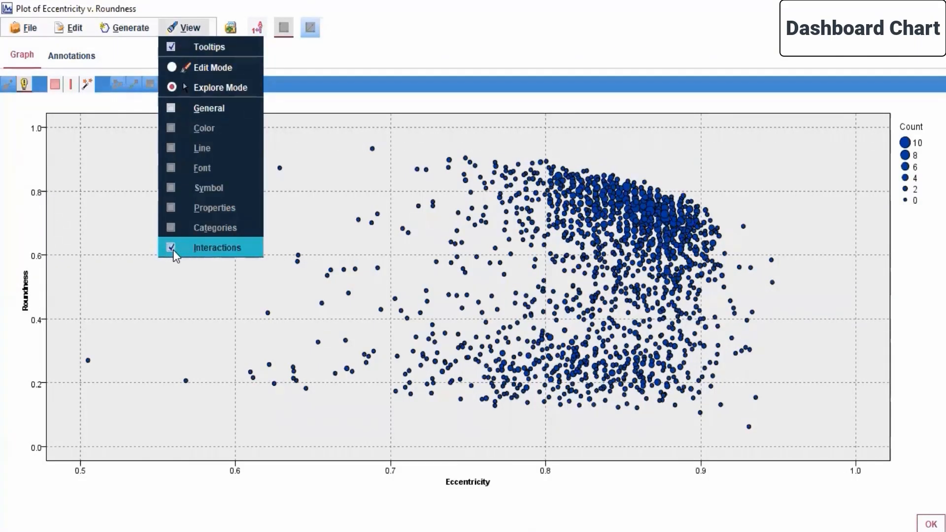
pyautogui.click(173, 249)
# Step: Show the General toolbar above the scatter plot and hide it again
pyautogui.click(193, 29)
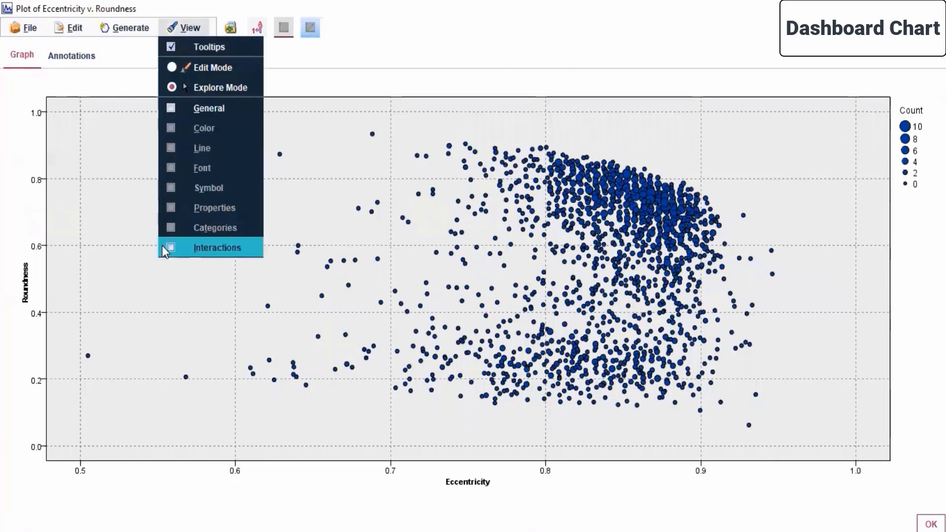
pyautogui.click(172, 109)
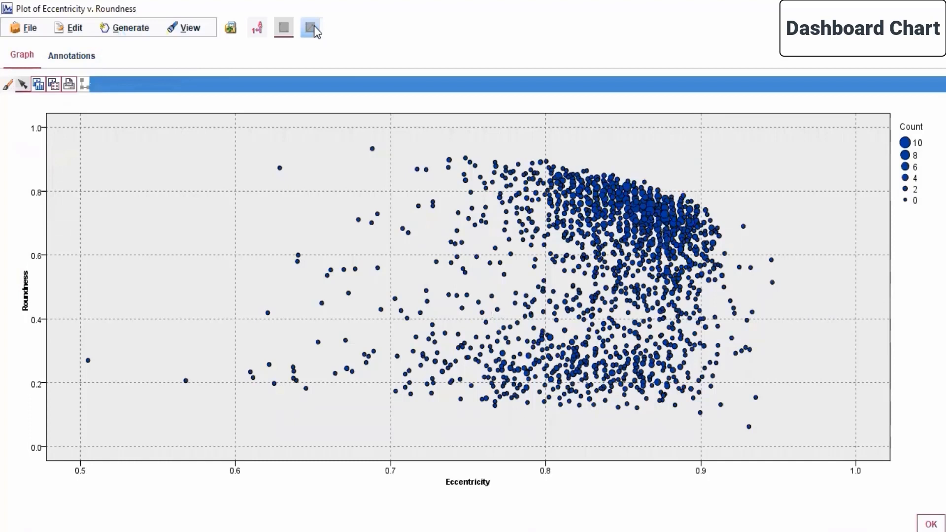
pyautogui.click(181, 30)
pyautogui.click(173, 107)
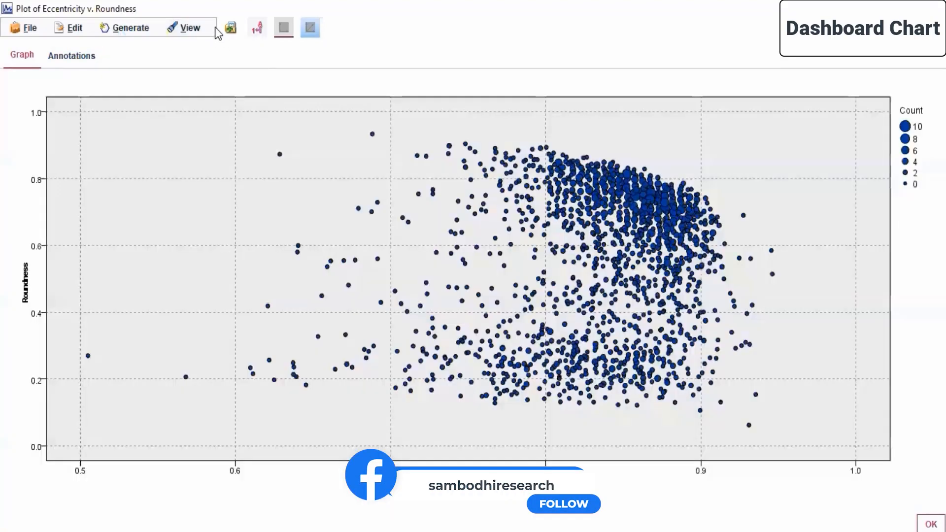
# Step: Keep the graph in Explore Mode and turn on the display of field and value labels
pyautogui.click(195, 28)
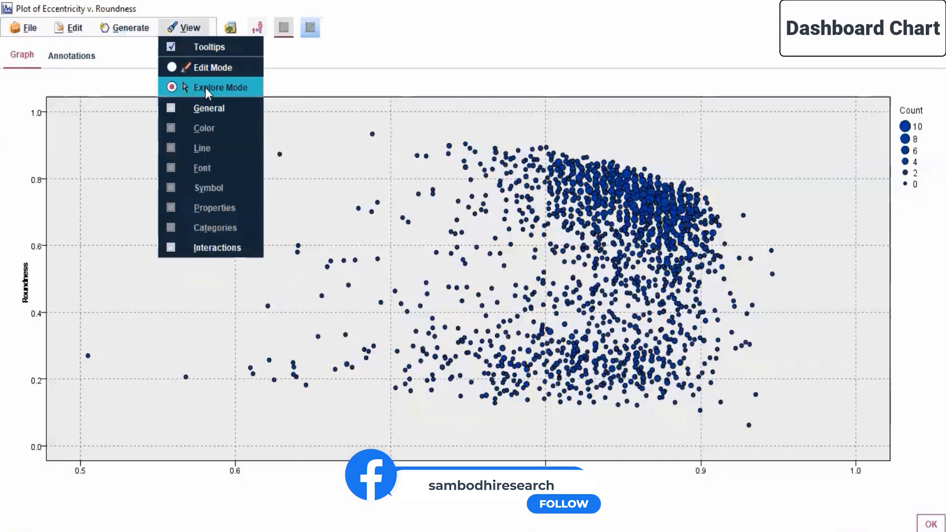
pyautogui.click(205, 87)
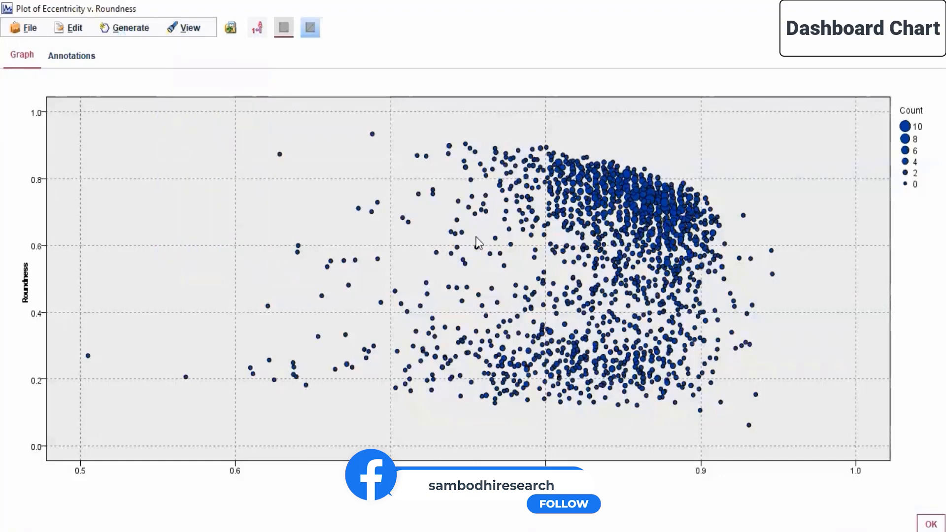
pyautogui.click(263, 30)
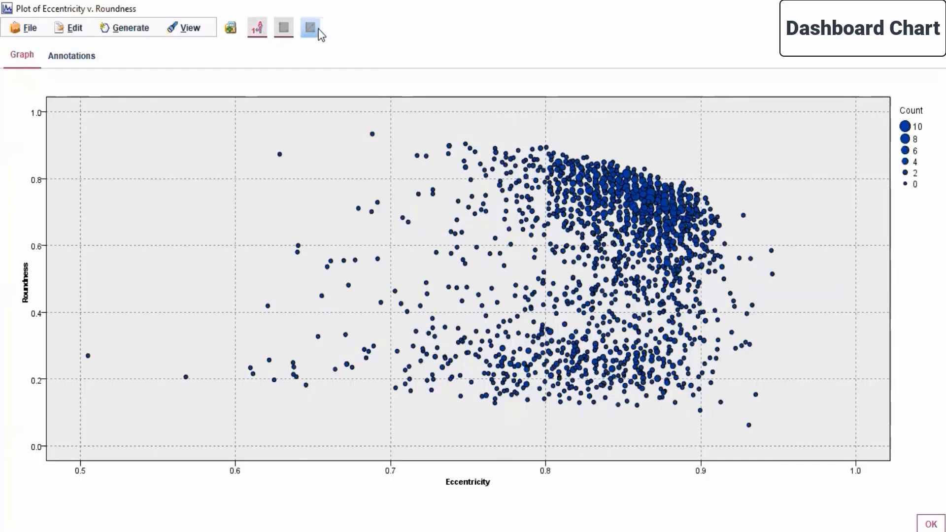
# Step: View the graph bands editor for the scatter plot and close it without defining a bound
pyautogui.click(75, 28)
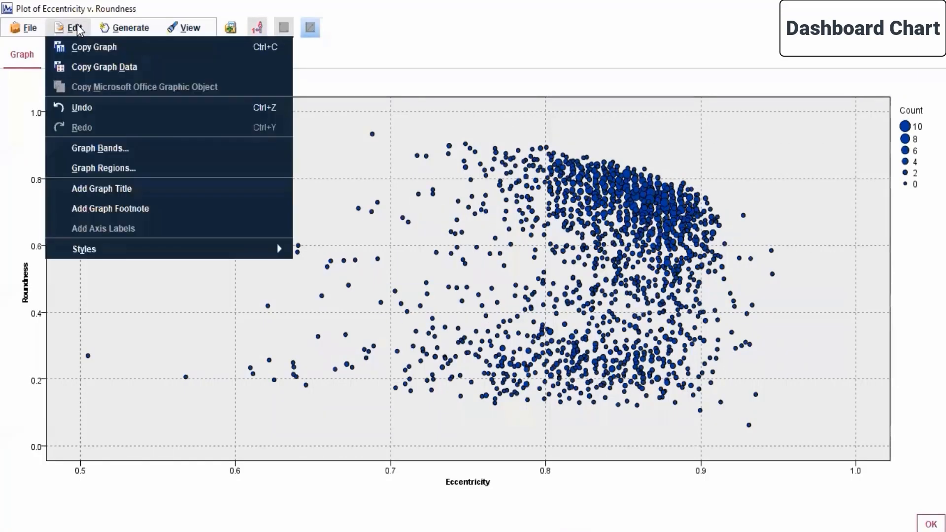
pyautogui.click(97, 149)
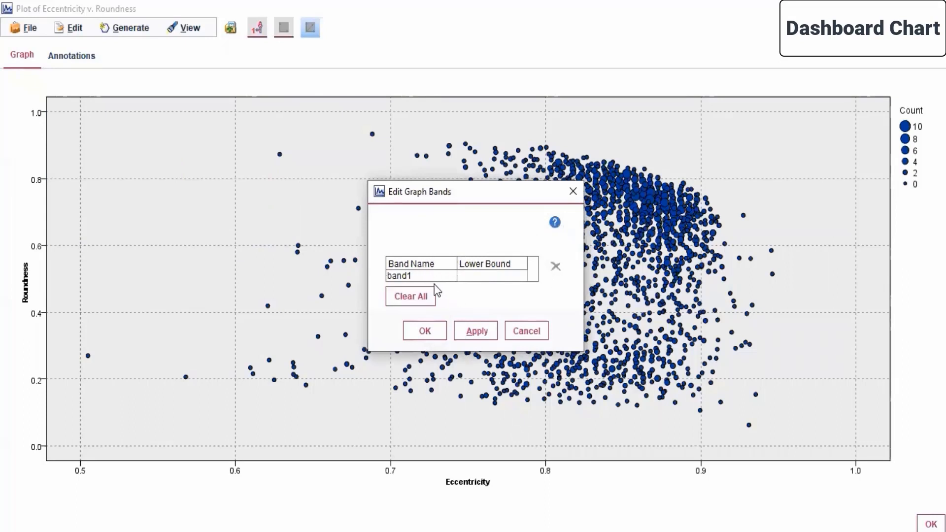
pyautogui.click(424, 330)
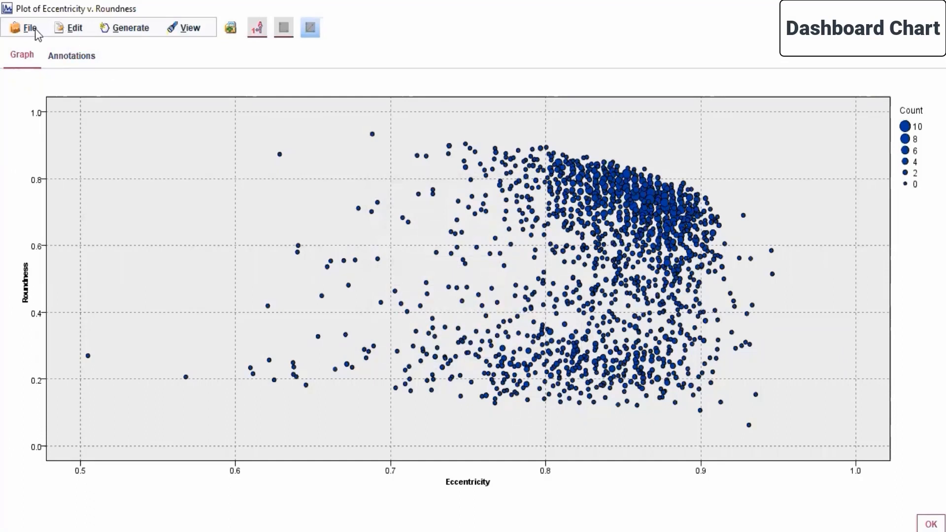
pyautogui.click(69, 29)
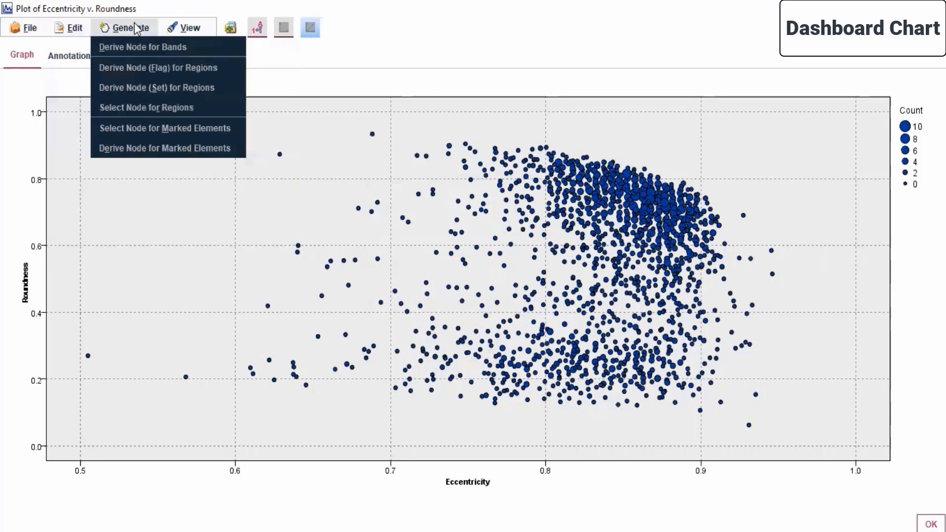
pyautogui.moveTo(188, 30)
pyautogui.click(122, 197)
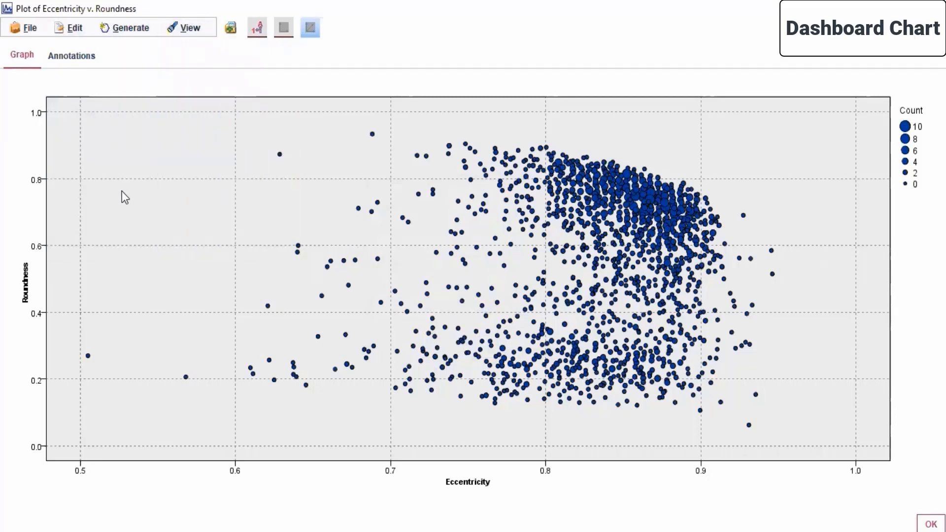
# Step: Save the scatter plot as output file "Plot of Eccentricity v. Roundness" in the Day 6 folder
pyautogui.click(19, 29)
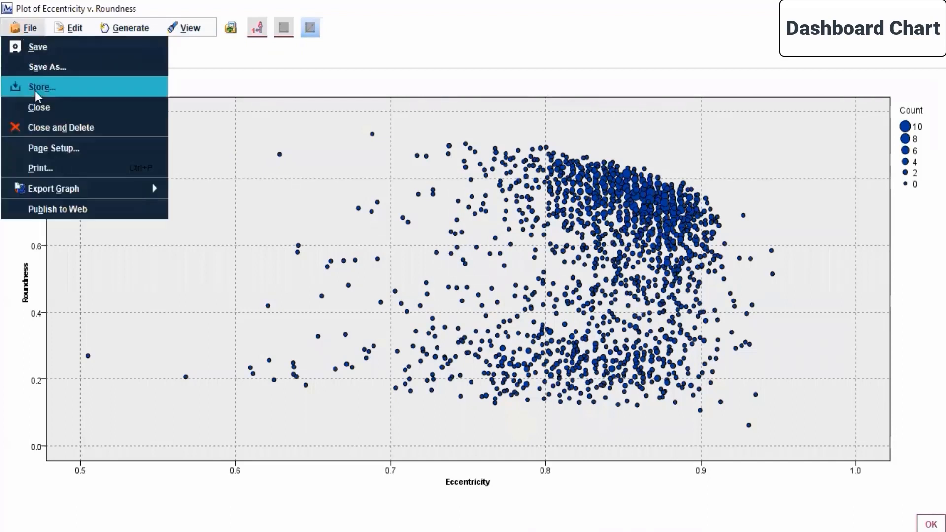
pyautogui.click(36, 66)
pyautogui.click(459, 417)
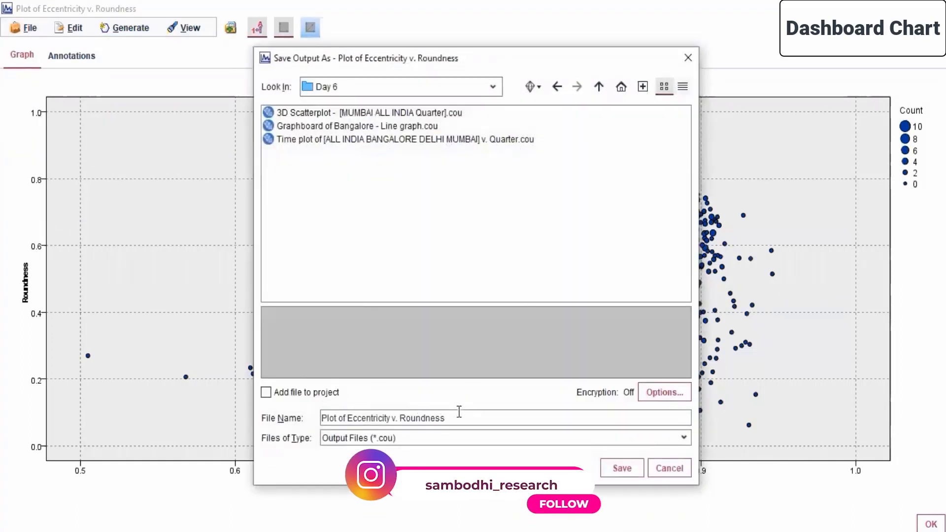
pyautogui.click(622, 468)
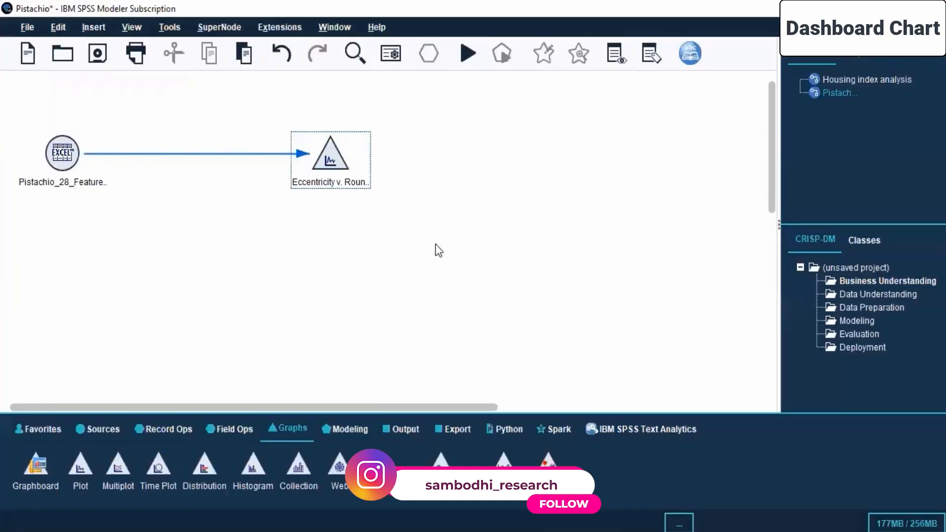
# Step: Open the Pistachio_28_Features_Dataset Excel source node for editing, preview its data and close the preview
pyautogui.rightClick(74, 148)
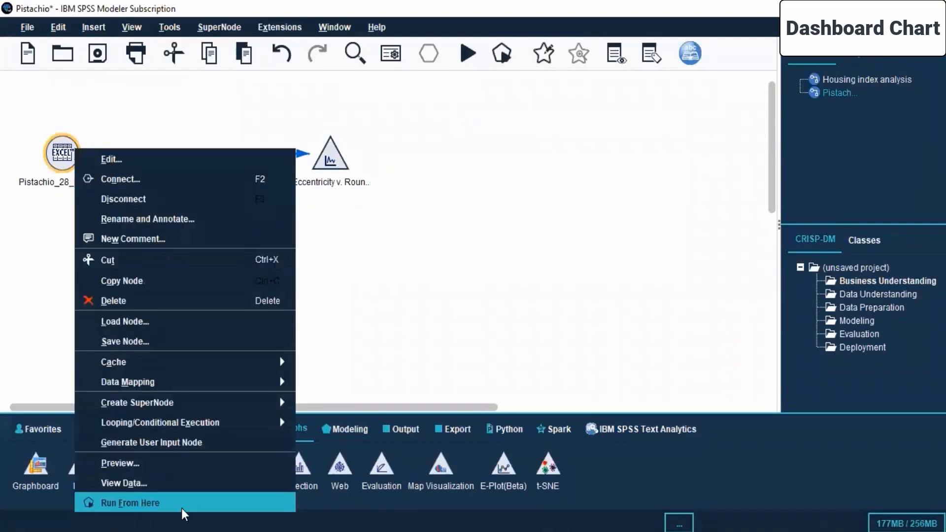
pyautogui.click(131, 164)
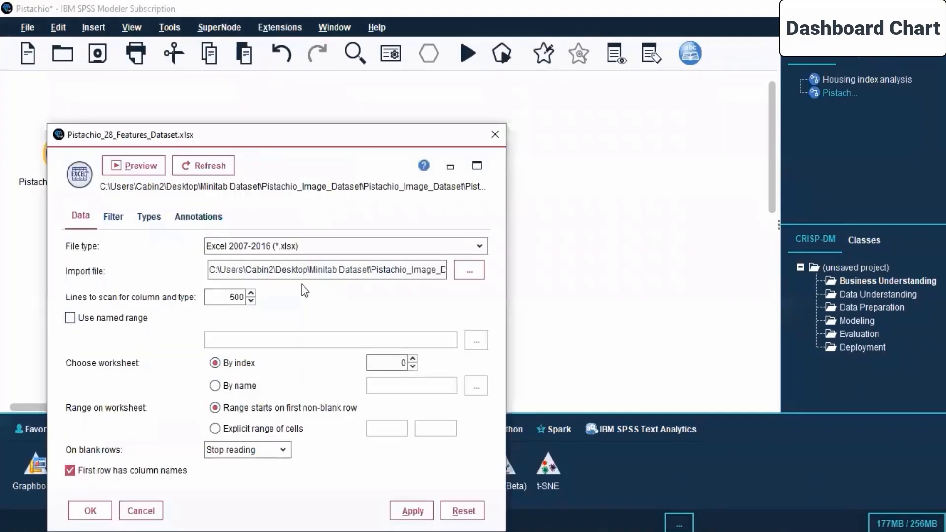
pyautogui.click(142, 173)
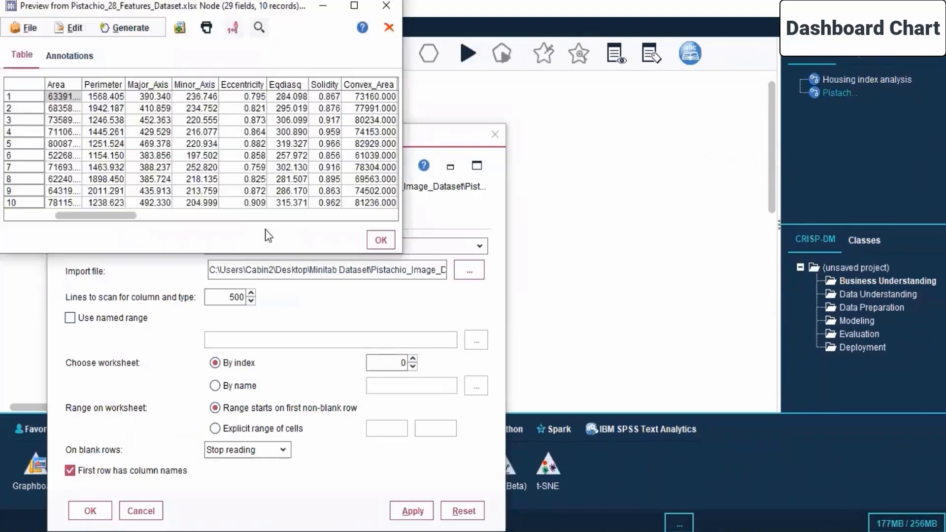
pyautogui.click(378, 240)
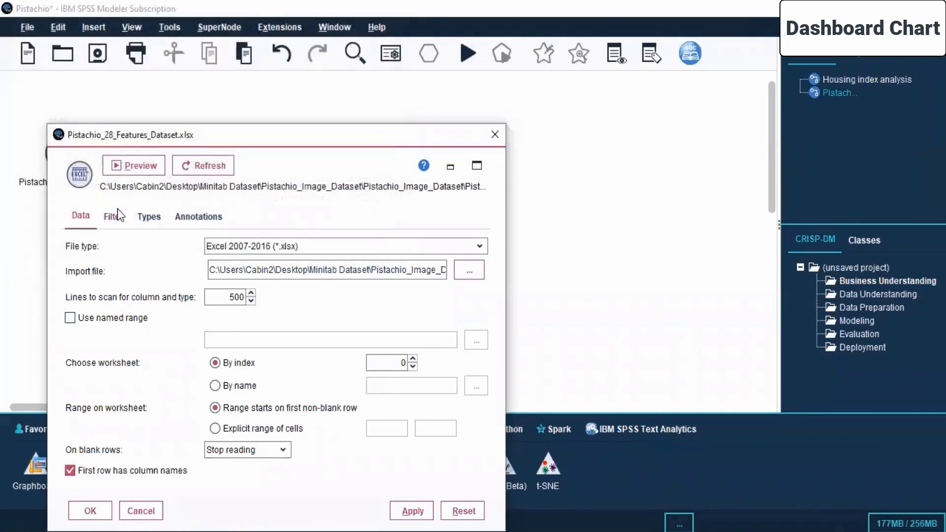
# Step: Filter out the RR, RG and RB fields of Mean, StdDev, Skew and Kurtosis in the source node and apply the filter
pyautogui.click(115, 217)
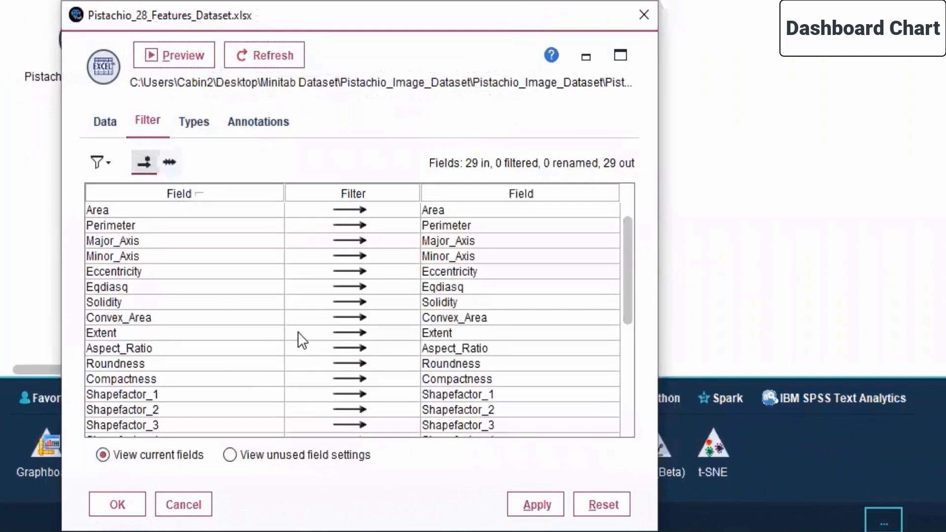
pyautogui.scroll(-5, 297, 332)
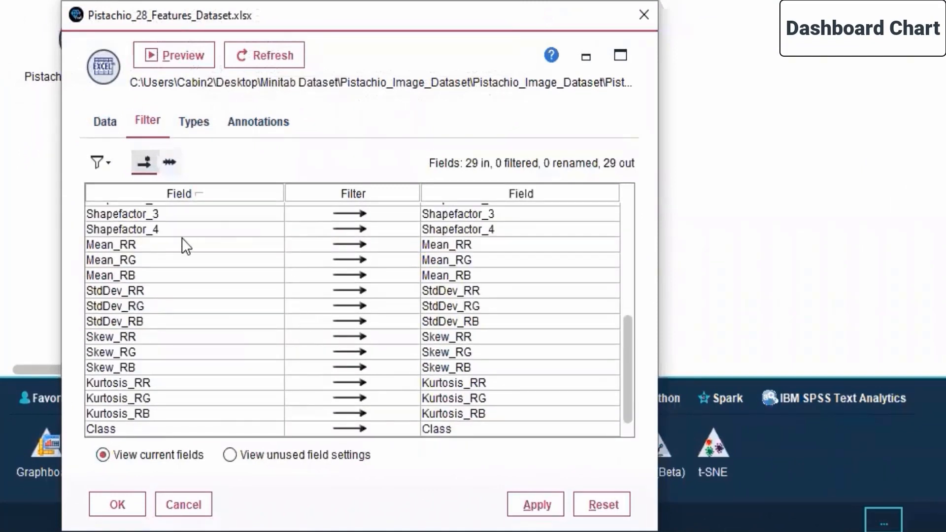
pyautogui.click(354, 244)
pyautogui.click(351, 259)
pyautogui.click(351, 275)
pyautogui.click(351, 290)
pyautogui.click(351, 321)
pyautogui.click(351, 336)
pyautogui.click(350, 321)
pyautogui.click(351, 306)
pyautogui.click(350, 321)
pyautogui.click(353, 350)
pyautogui.click(352, 365)
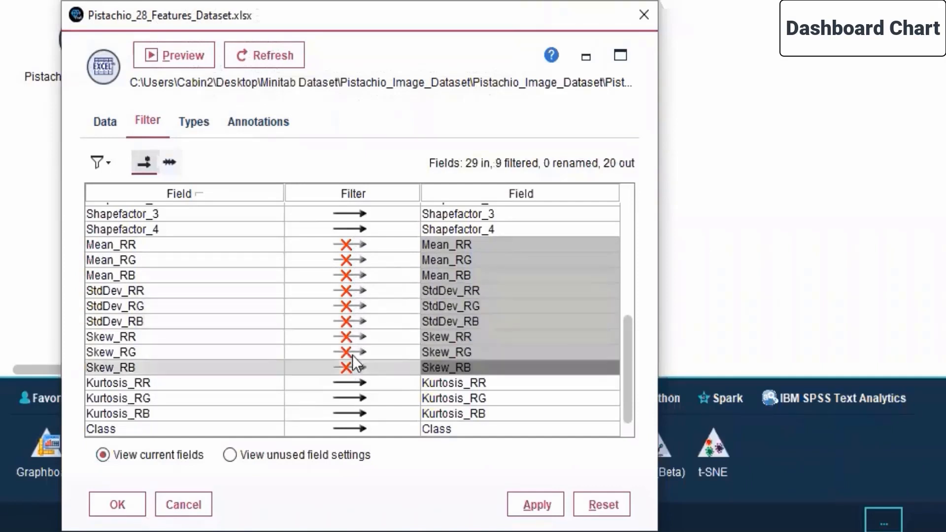
pyautogui.click(353, 382)
pyautogui.click(353, 399)
pyautogui.click(353, 412)
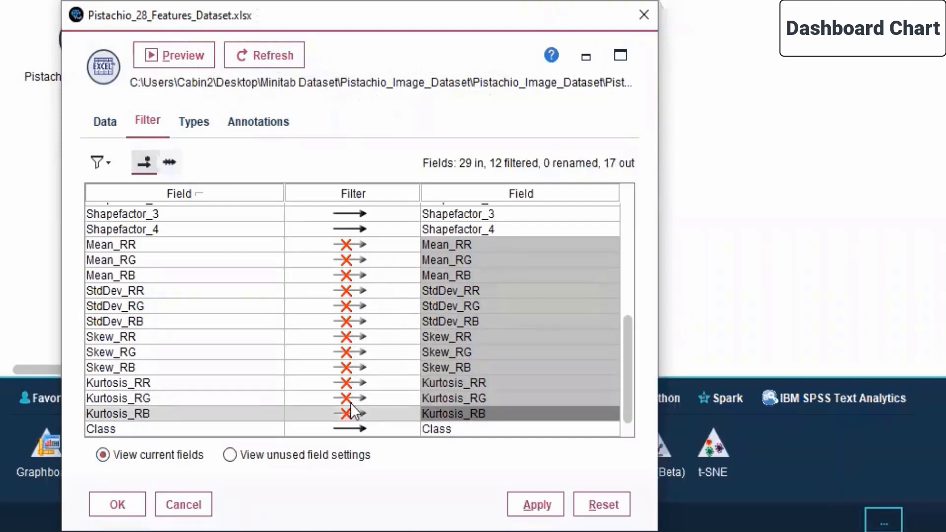
pyautogui.click(529, 501)
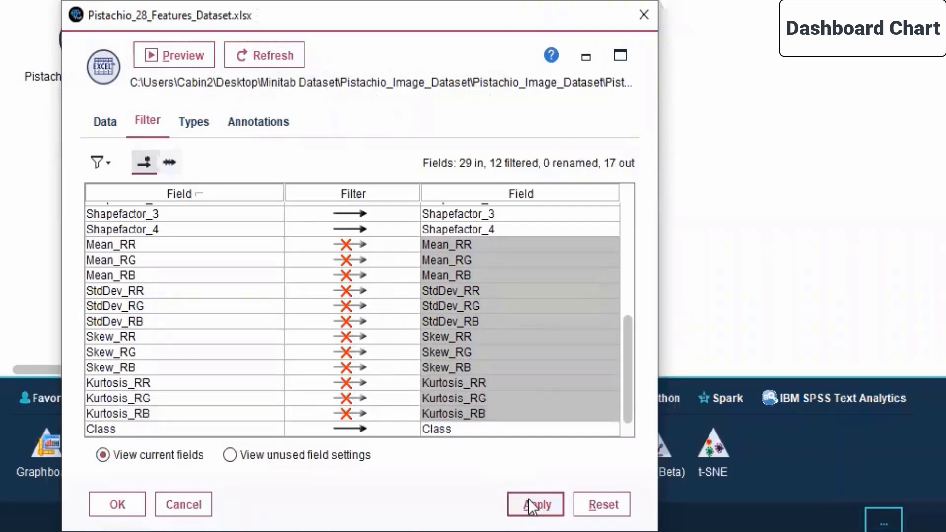
# Step: Read the type values for all fields of the Pistachio source node and accept the node settings
pyautogui.click(197, 123)
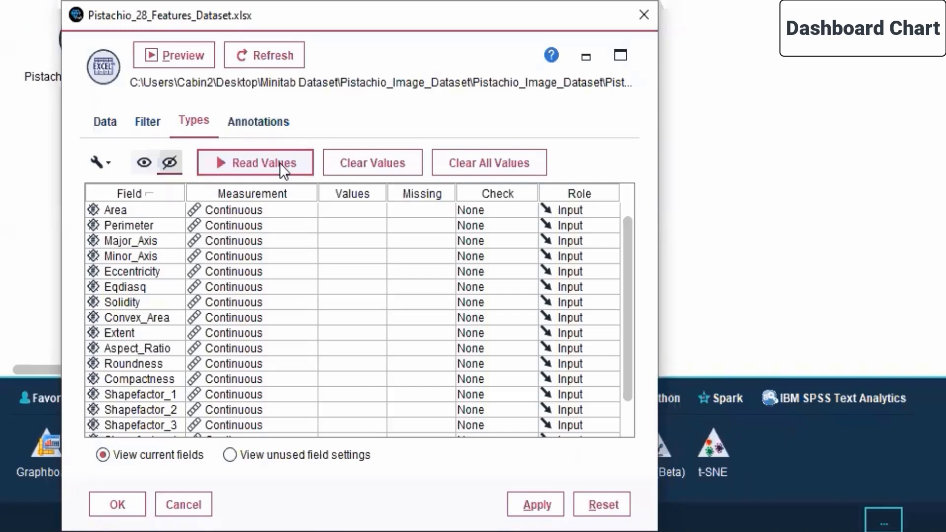
pyautogui.click(235, 166)
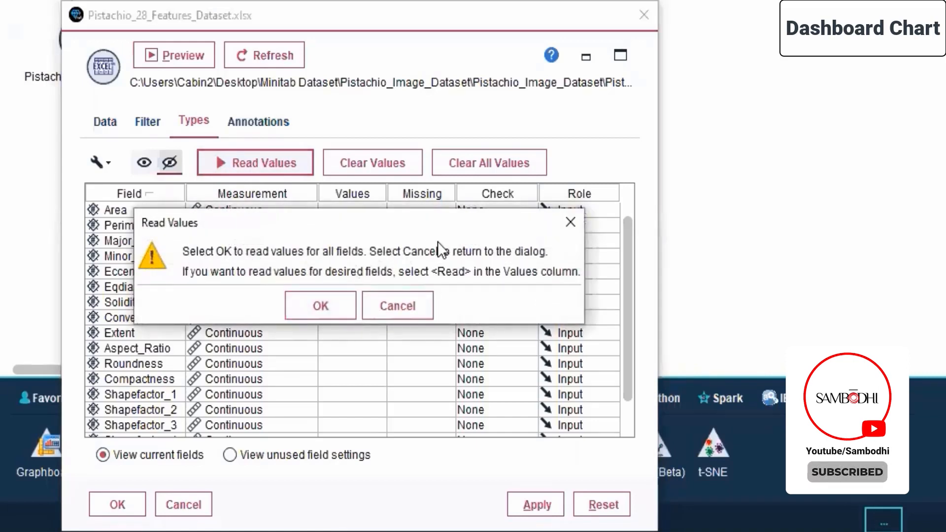
pyautogui.click(322, 300)
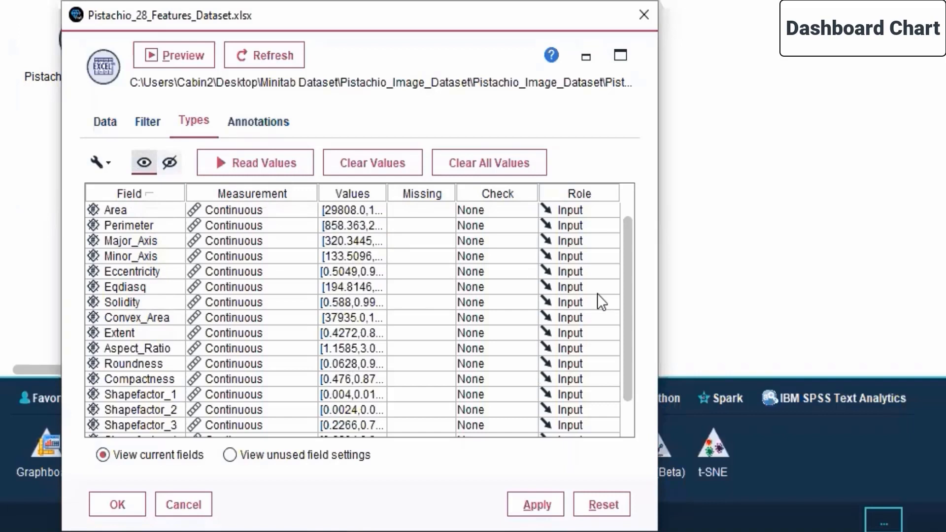
pyautogui.moveTo(628, 262); pyautogui.dragTo(619, 185)
pyautogui.click(117, 504)
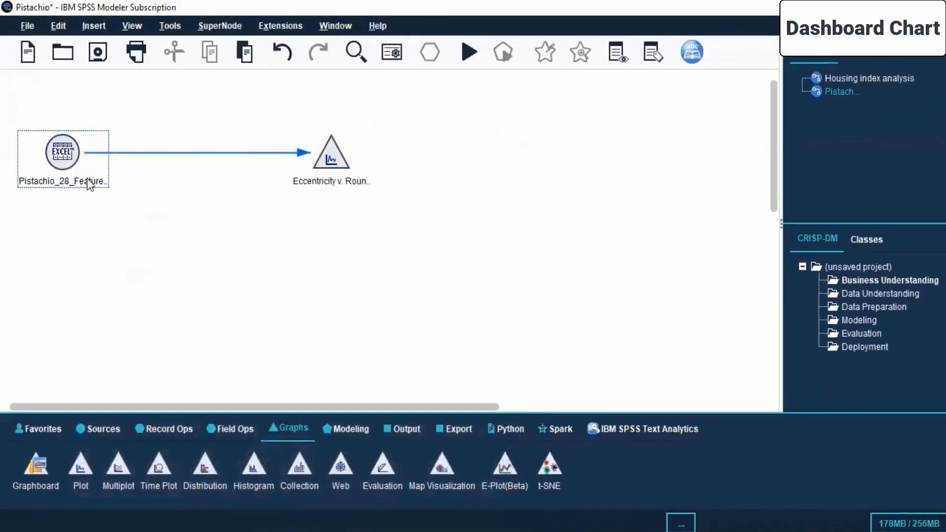
# Step: Run the stream from the Excel source node, view the resulting Eccentricity v. Roundness graph and close it
pyautogui.rightClick(72, 68)
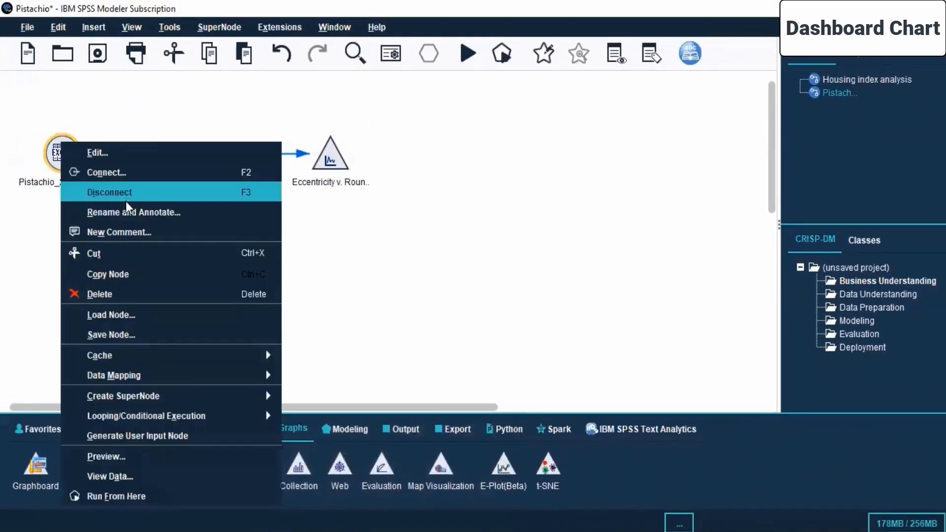
pyautogui.click(129, 496)
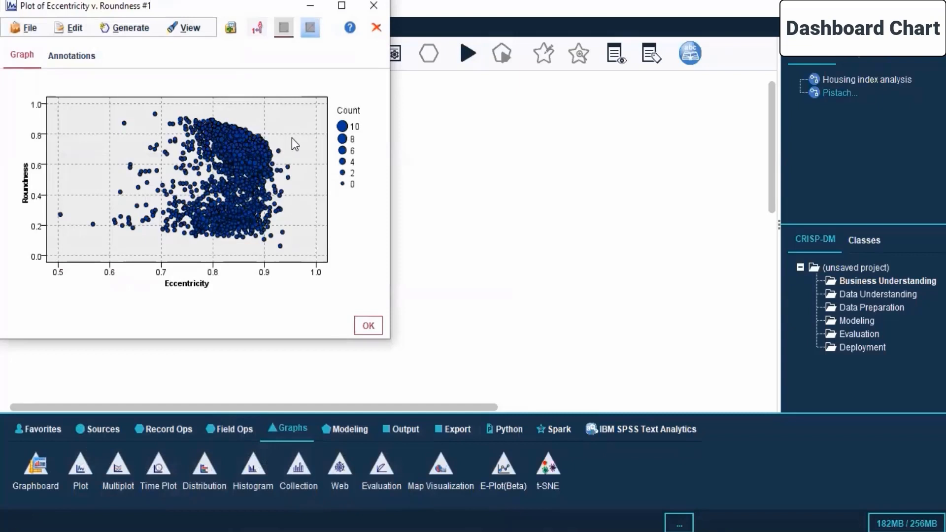
pyautogui.moveTo(158, 7); pyautogui.dragTo(337, 137)
pyautogui.click(553, 142)
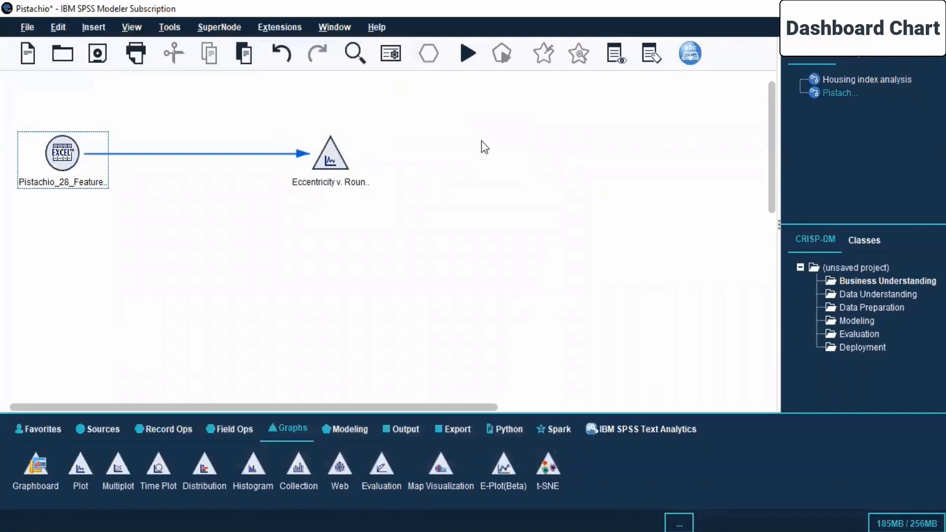
# Step: Check which fields are filtered out in the Excel source node and close its settings without changes
pyautogui.rightClick(58, 152)
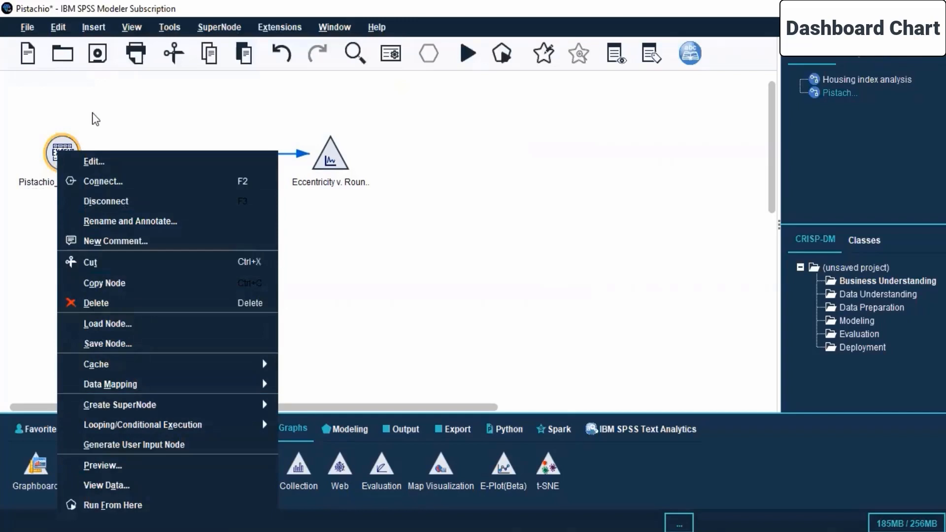
pyautogui.click(94, 162)
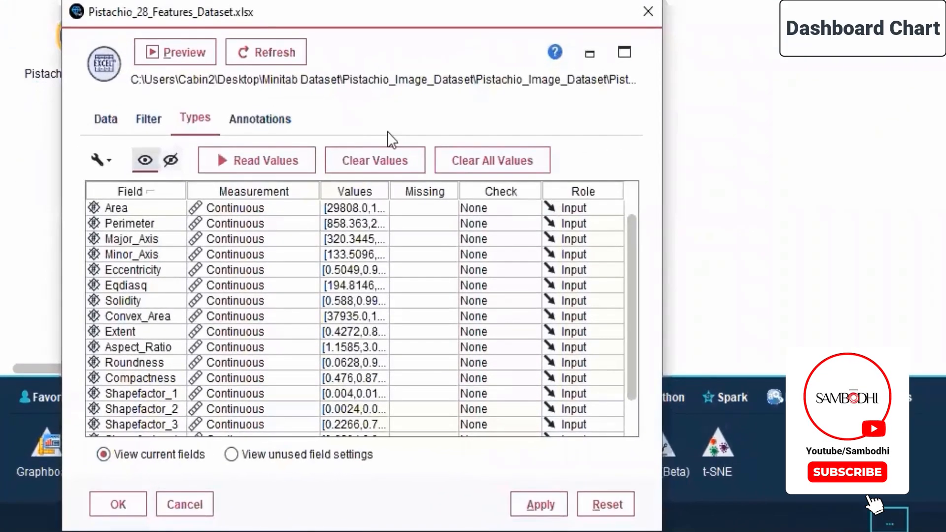
pyautogui.click(218, 164)
pyautogui.click(115, 122)
pyautogui.click(150, 119)
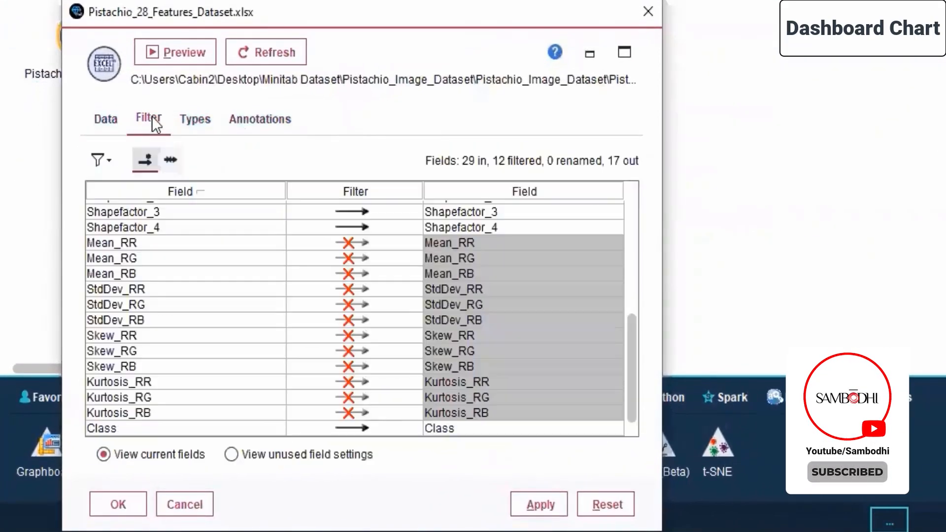
pyautogui.click(653, 11)
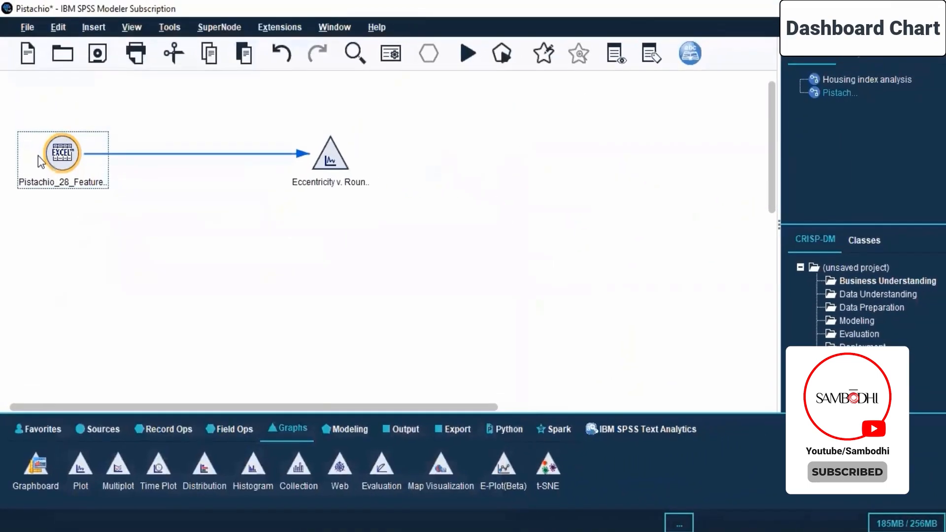
pyautogui.rightClick(37, 156)
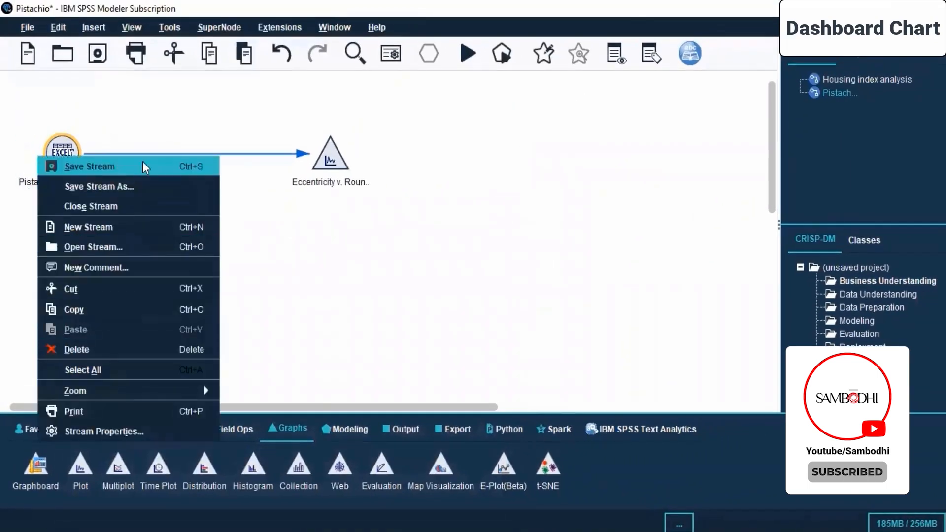
pyautogui.click(242, 222)
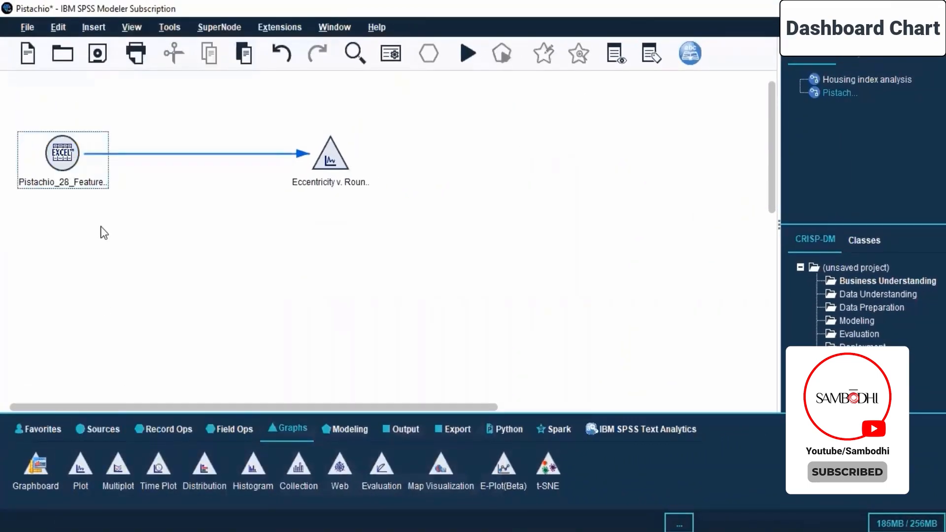
# Step: Review the plot, options, appearance, output and annotation settings of the Eccentricity v. Roundness node
pyautogui.click(330, 156)
pyautogui.rightClick(339, 158)
pyautogui.click(361, 172)
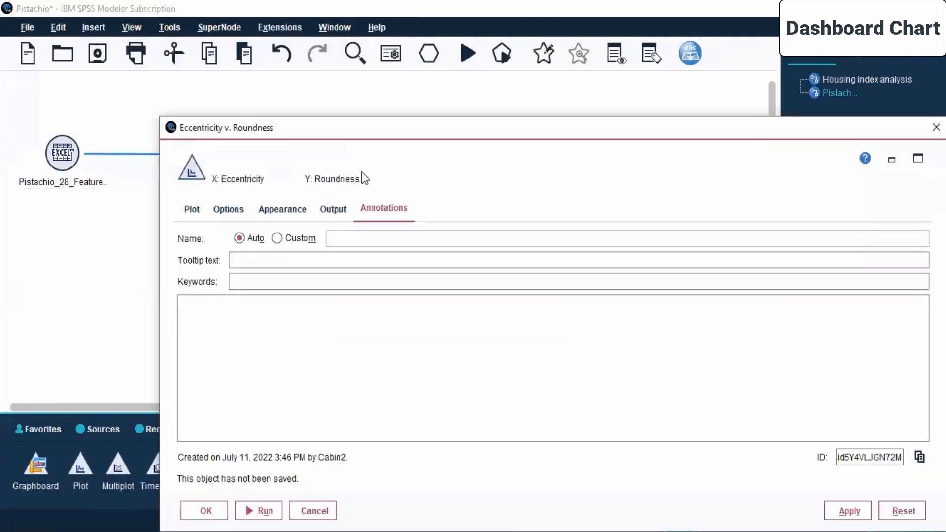
pyautogui.click(202, 212)
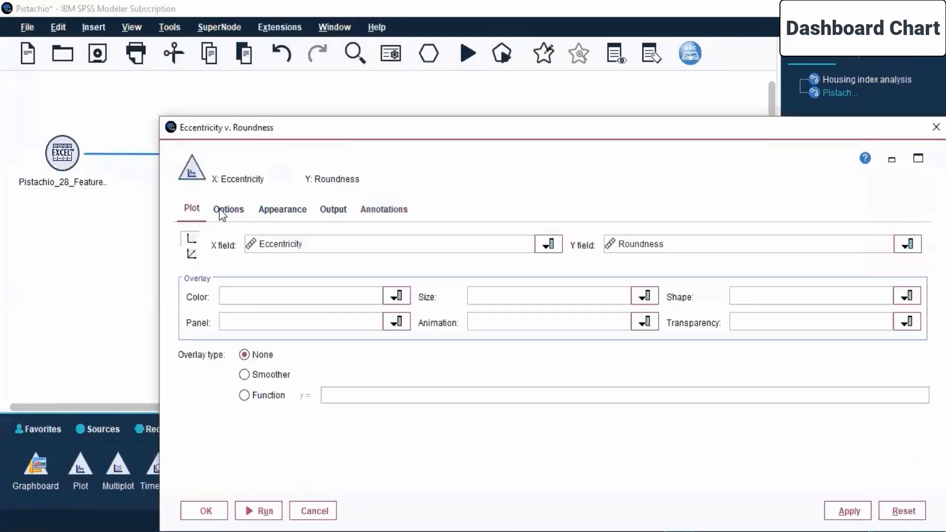
pyautogui.click(228, 209)
pyautogui.click(282, 209)
pyautogui.click(334, 209)
pyautogui.click(383, 209)
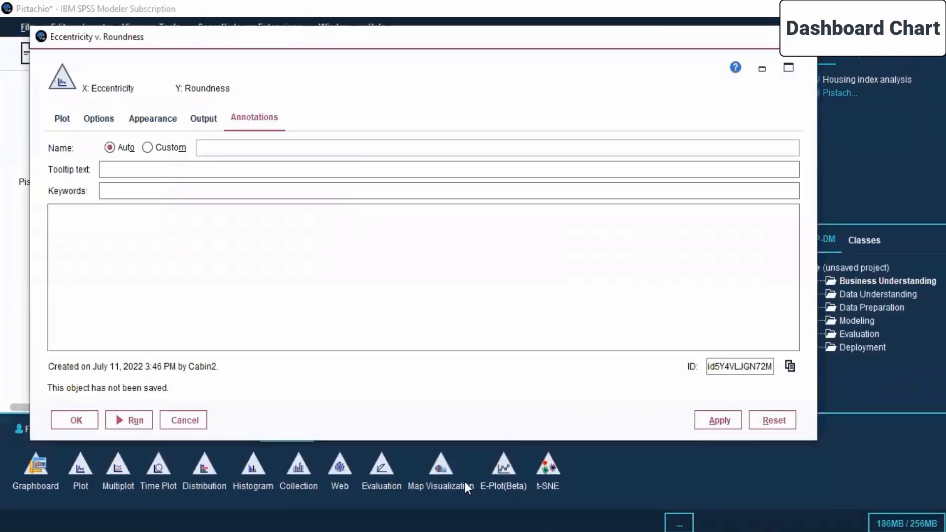
# Step: Run the Eccentricity v. Roundness node and maximize the new graph window
pyautogui.click(130, 420)
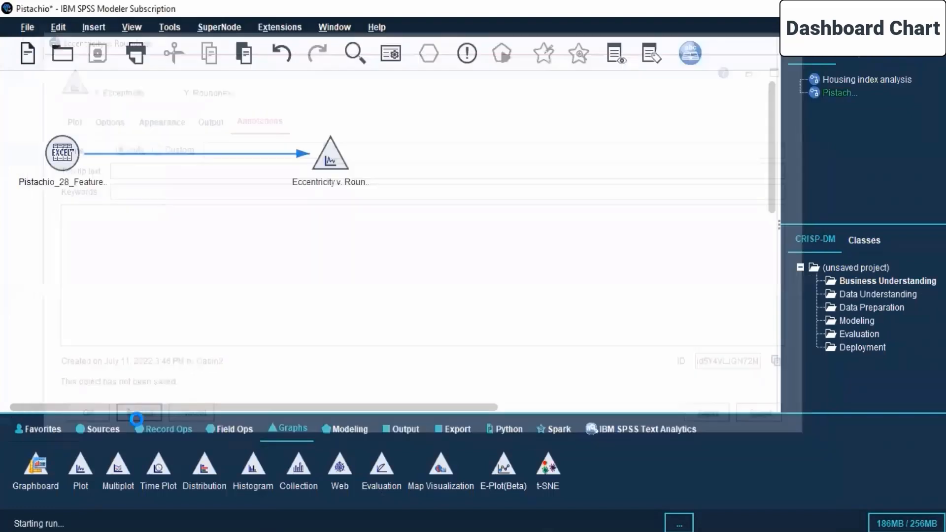
pyautogui.click(341, 6)
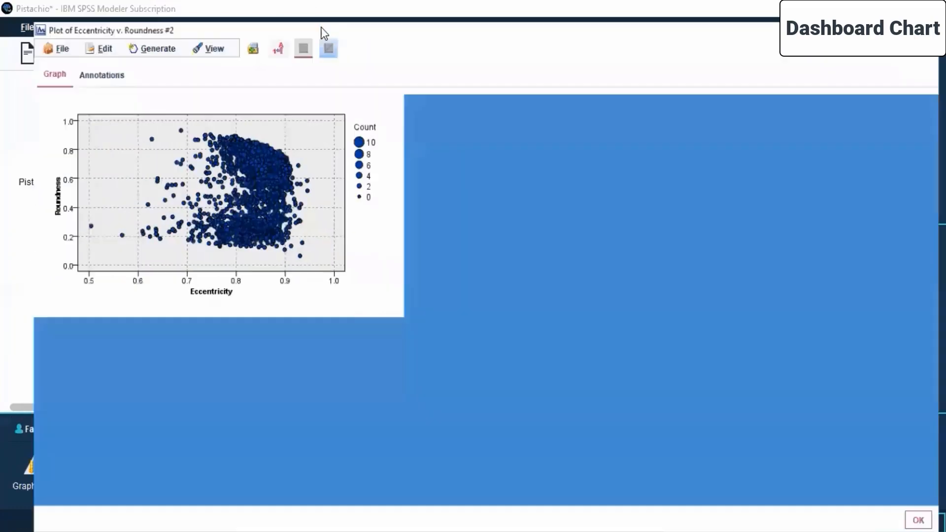
pyautogui.click(30, 29)
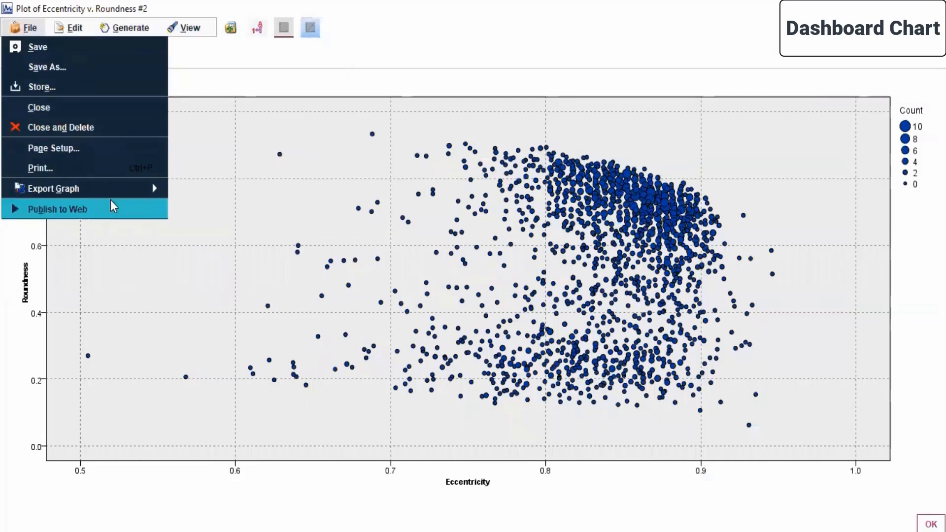
pyautogui.moveTo(114, 192)
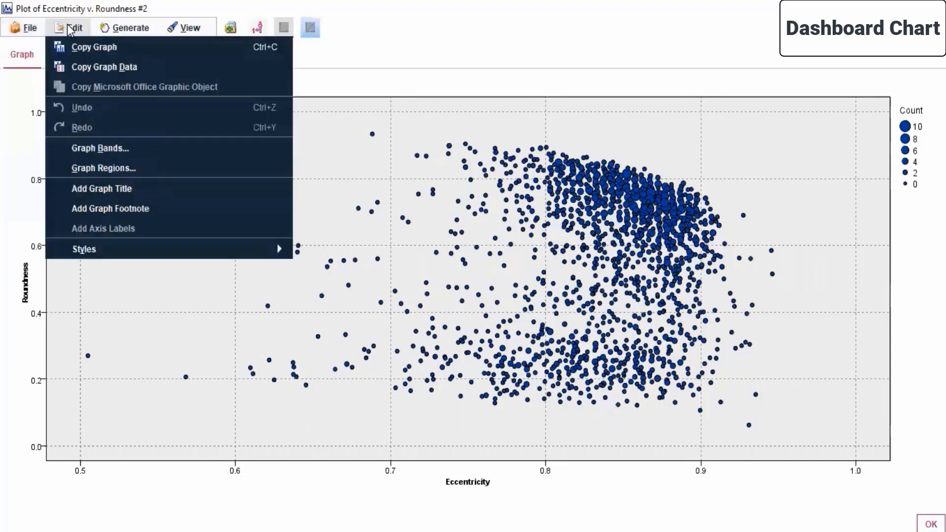
pyautogui.moveTo(158, 37)
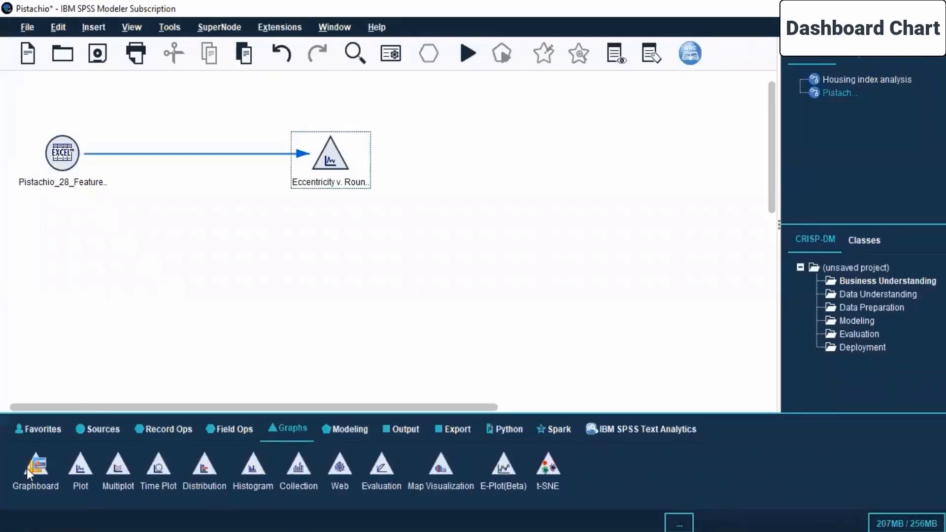
pyautogui.rightClick(320, 168)
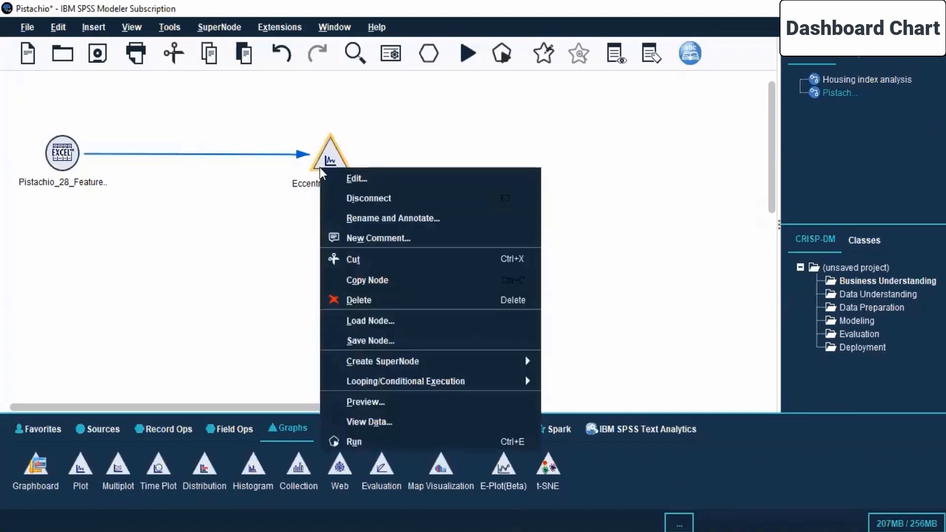
pyautogui.click(425, 155)
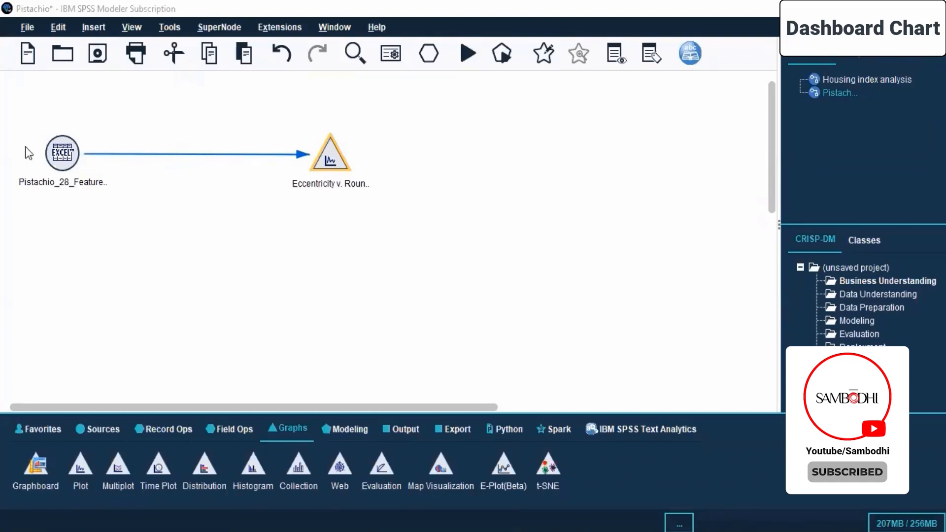
# Step: View the data from the Pistachio Excel source node and switch the data view to its dashboard module
pyautogui.click(49, 164)
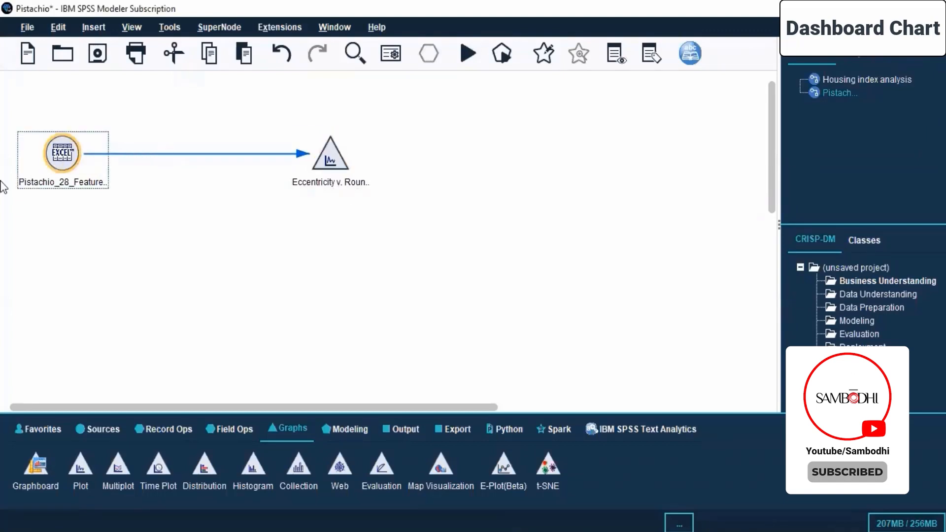
pyautogui.rightClick(64, 148)
pyautogui.click(117, 478)
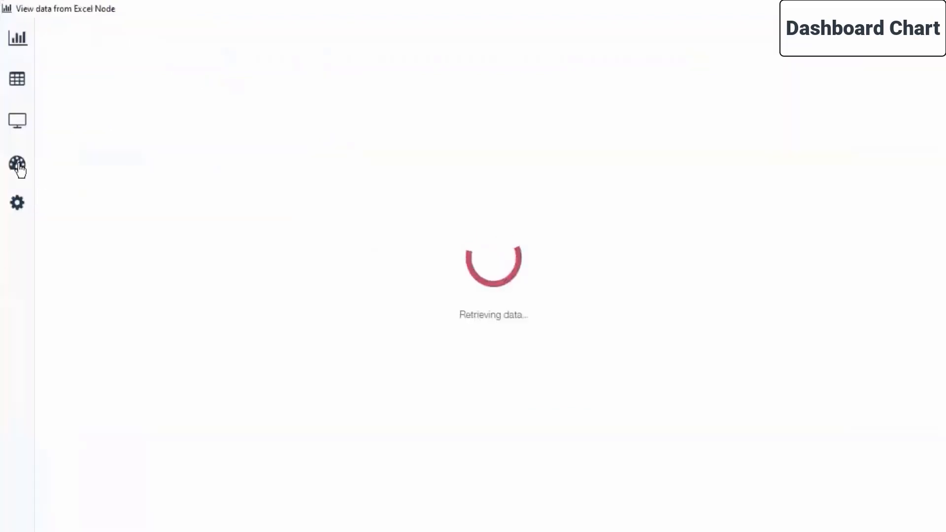
pyautogui.click(18, 164)
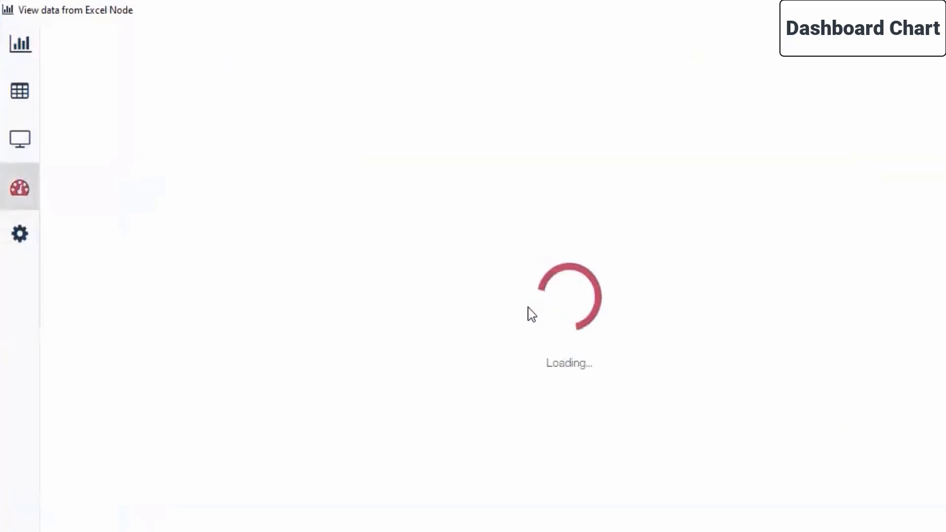
# Step: Start adding an image object to the dashboard and browse the Minitab Dataset folder for an upload with all file types listed
pyautogui.moveTo(108, 174)
pyautogui.click(162, 184)
pyautogui.click(525, 291)
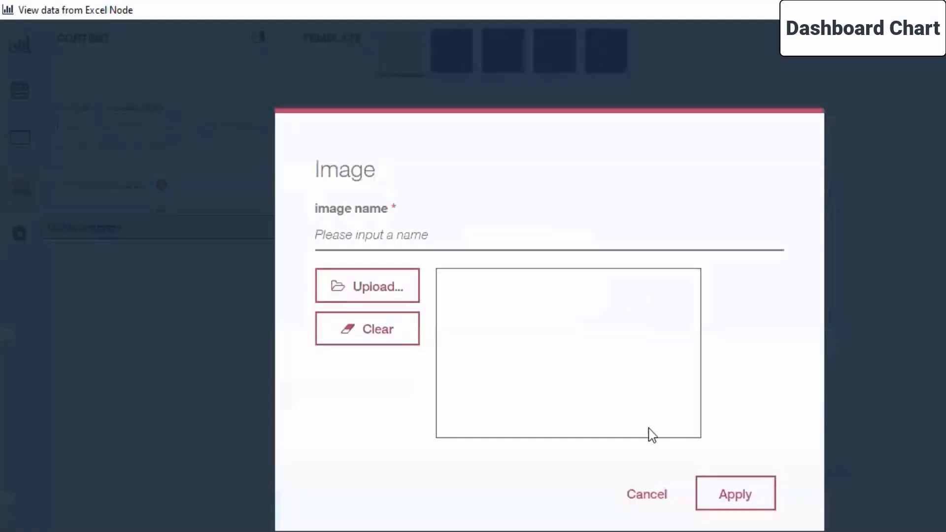
pyautogui.click(337, 285)
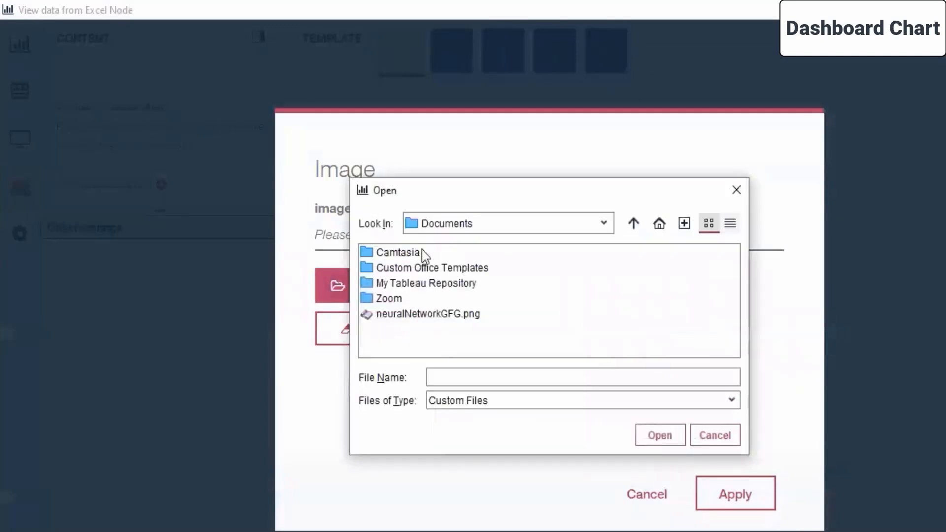
pyautogui.click(601, 225)
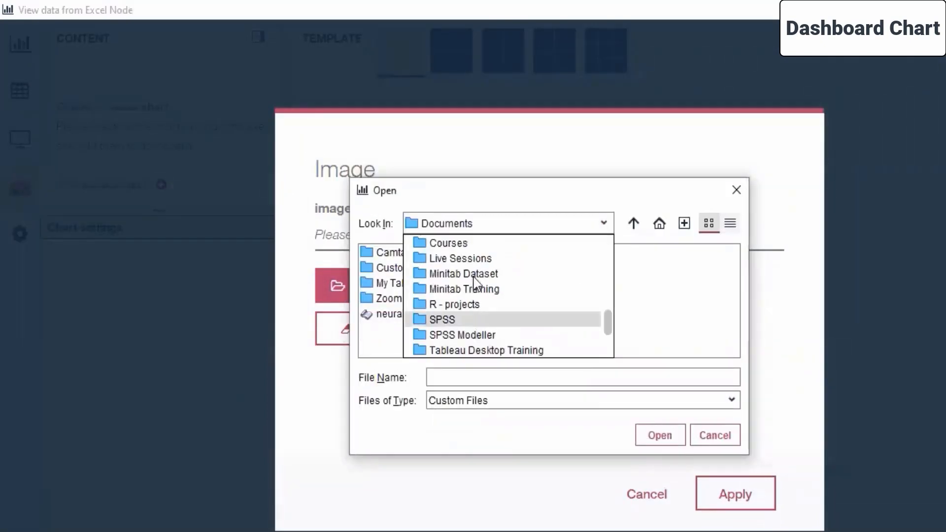
pyautogui.click(474, 275)
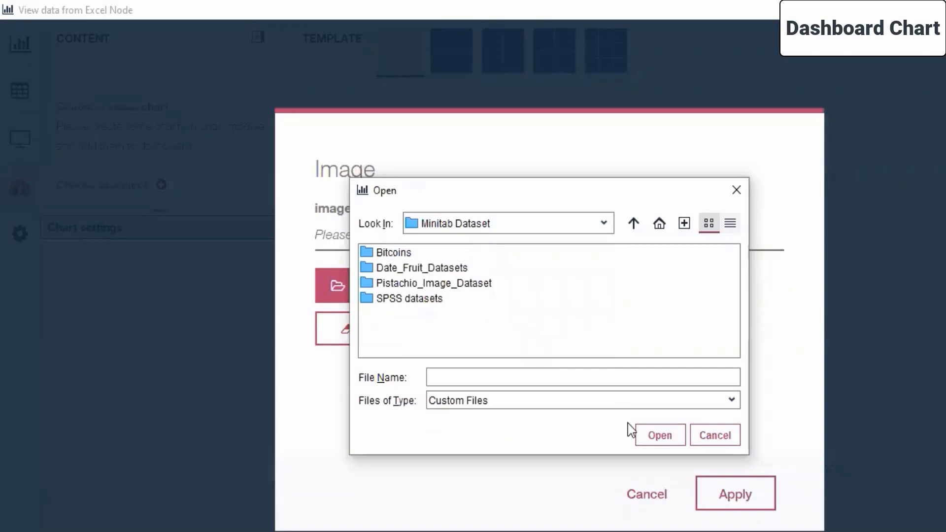
pyautogui.click(504, 400)
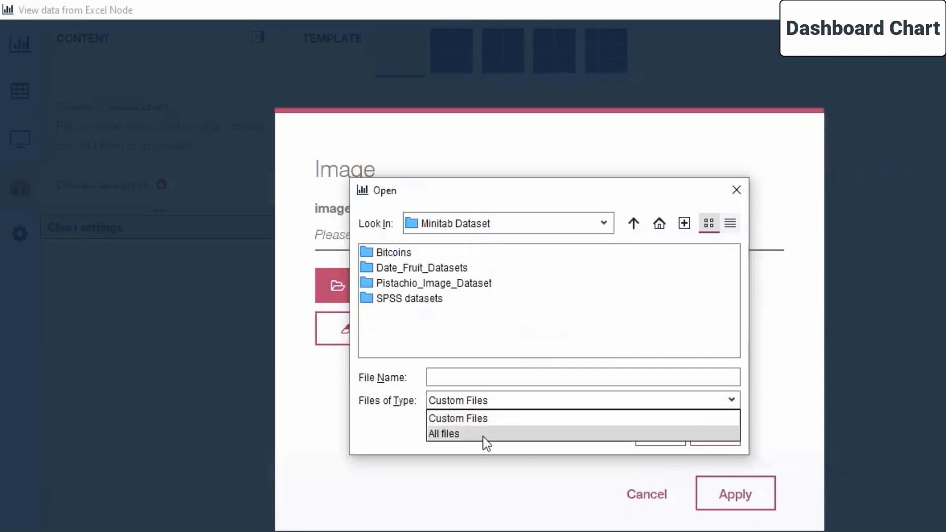
pyautogui.click(483, 436)
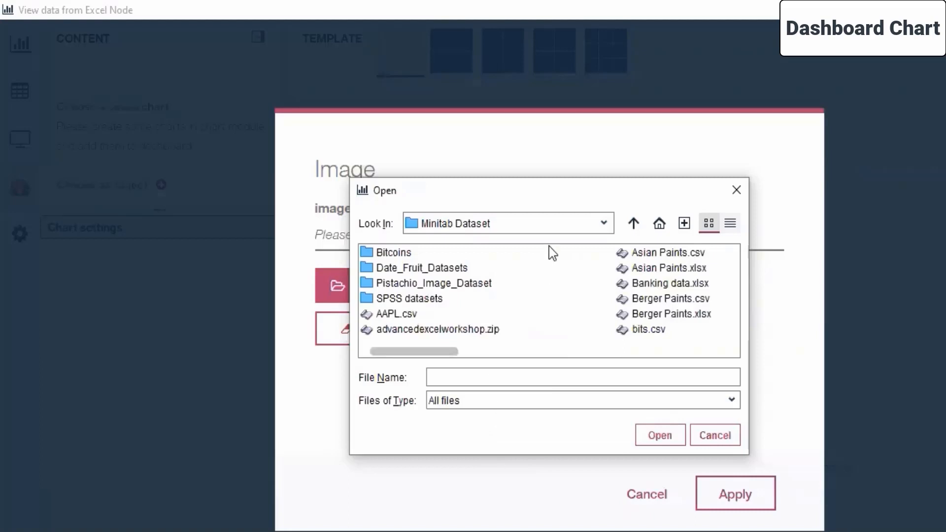
# Step: Browse from the Desktop through Live Sessions and SPSS MODELLER to the Day 6 folder
pyautogui.click(603, 226)
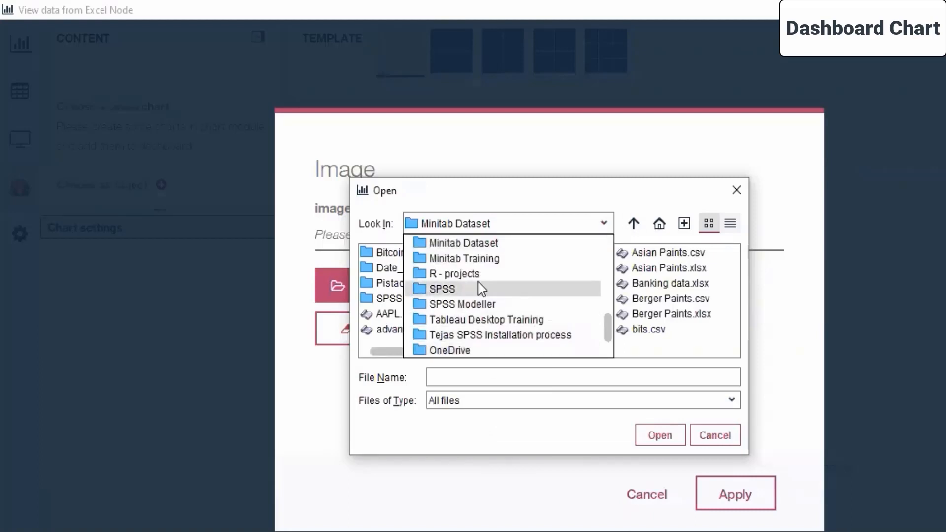
pyautogui.scroll(5, 470, 310)
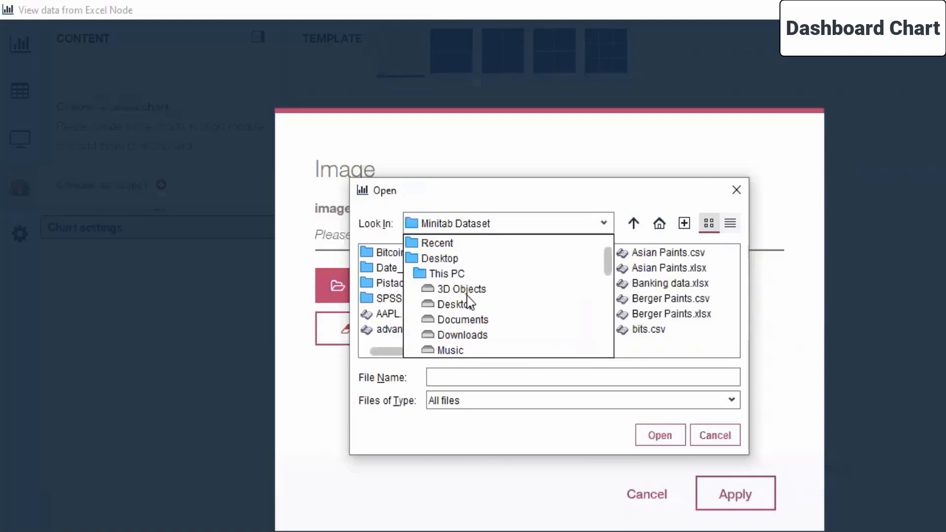
pyautogui.scroll(-2, 469, 301)
pyautogui.scroll(2, 468, 302)
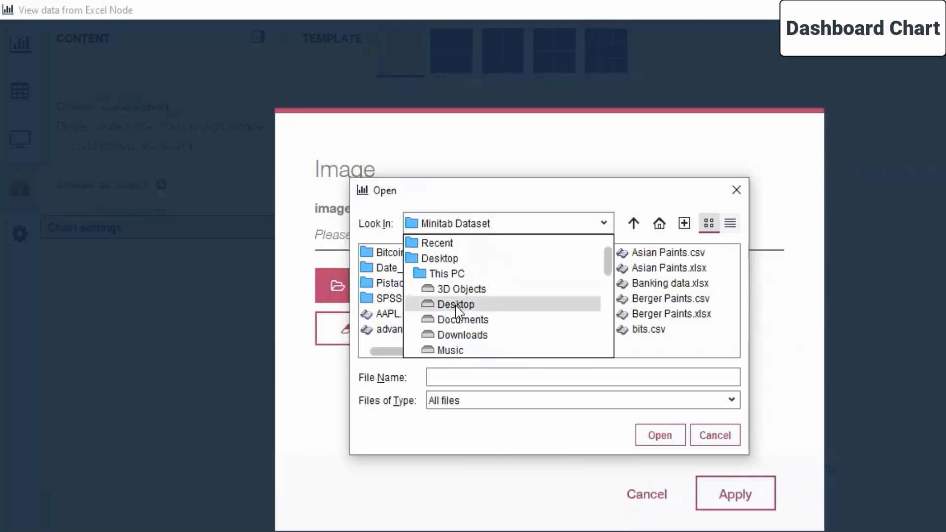
pyautogui.click(456, 304)
pyautogui.doubleClick(404, 283)
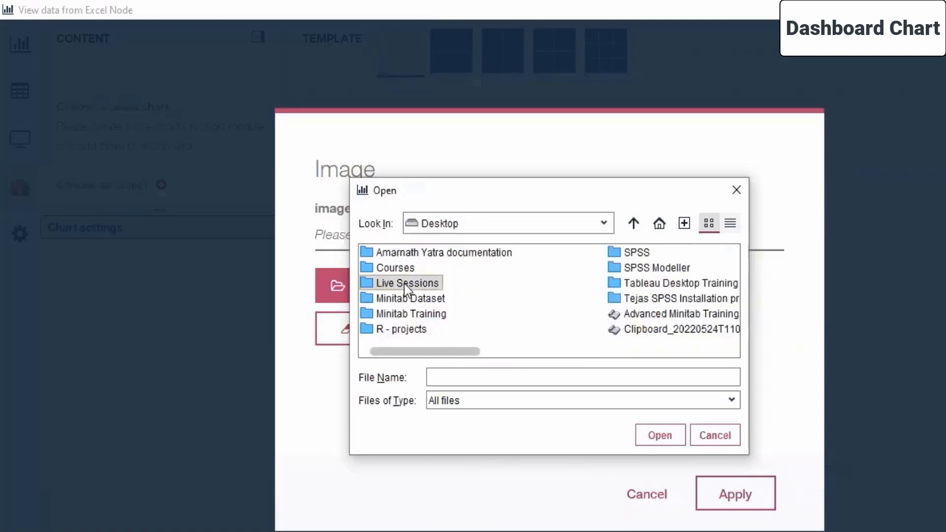
pyautogui.doubleClick(664, 253)
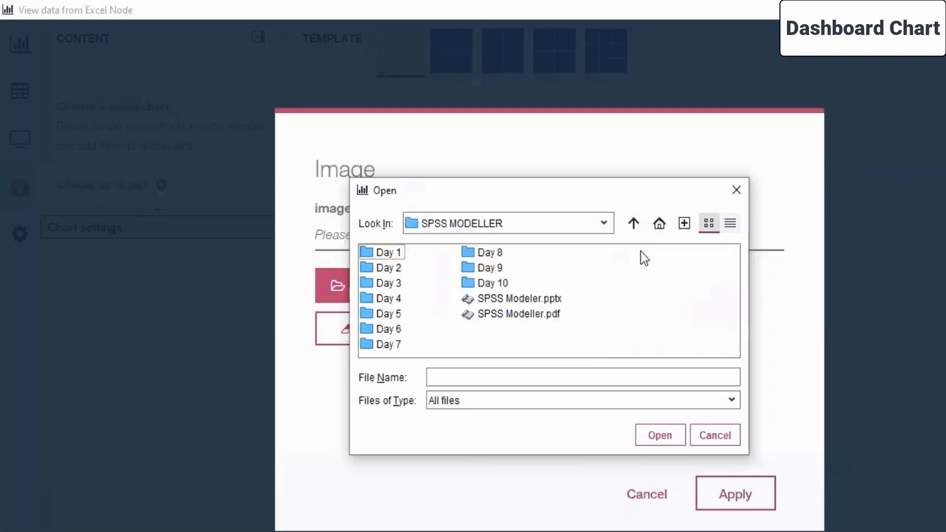
pyautogui.doubleClick(395, 331)
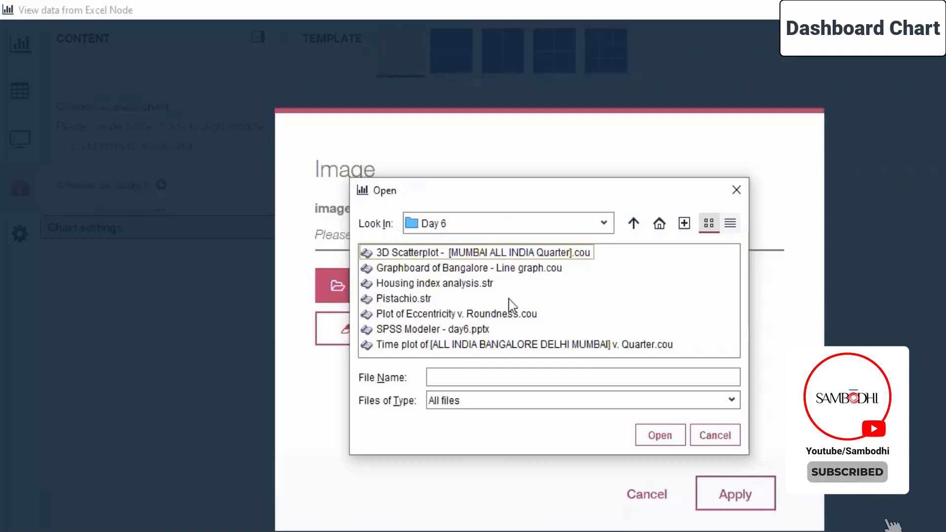
# Step: Try to upload Pistachio.str as the dashboard image, and reopen the object chooser and cancel it
pyautogui.click(415, 299)
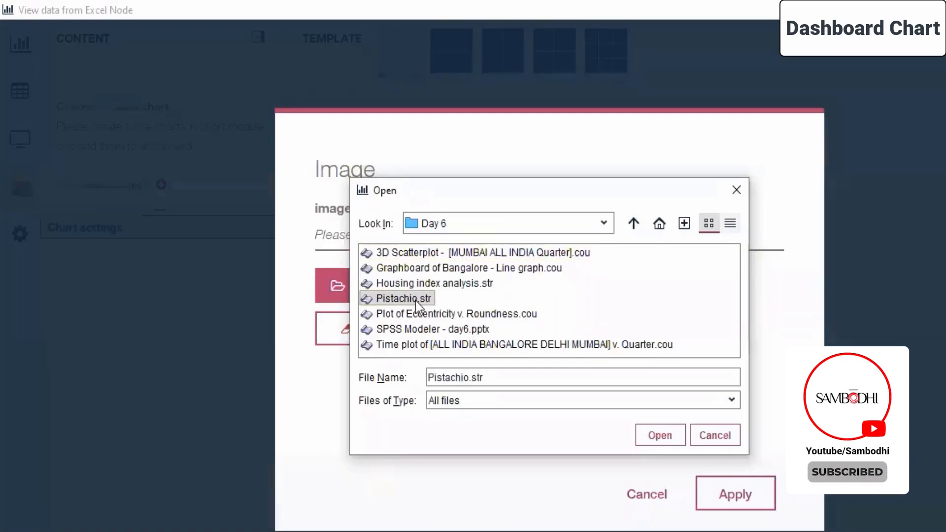
pyautogui.click(655, 436)
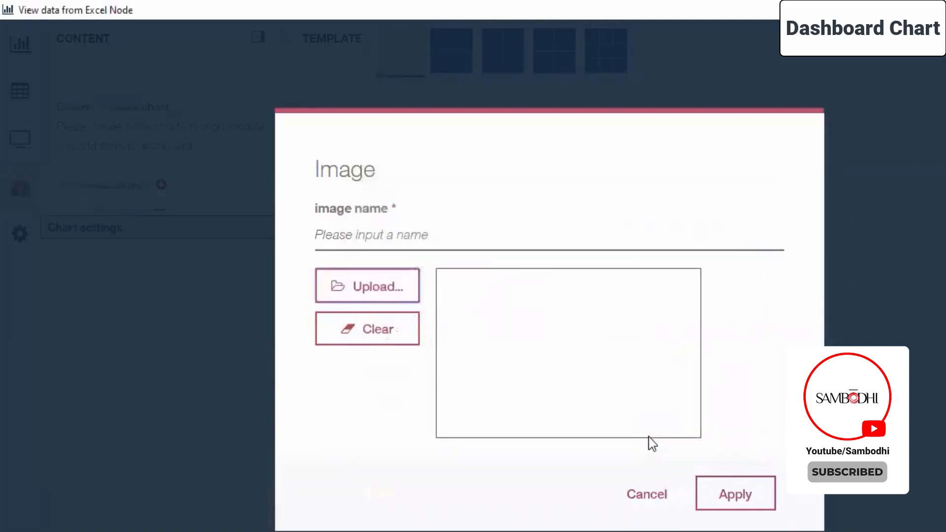
pyautogui.click(745, 488)
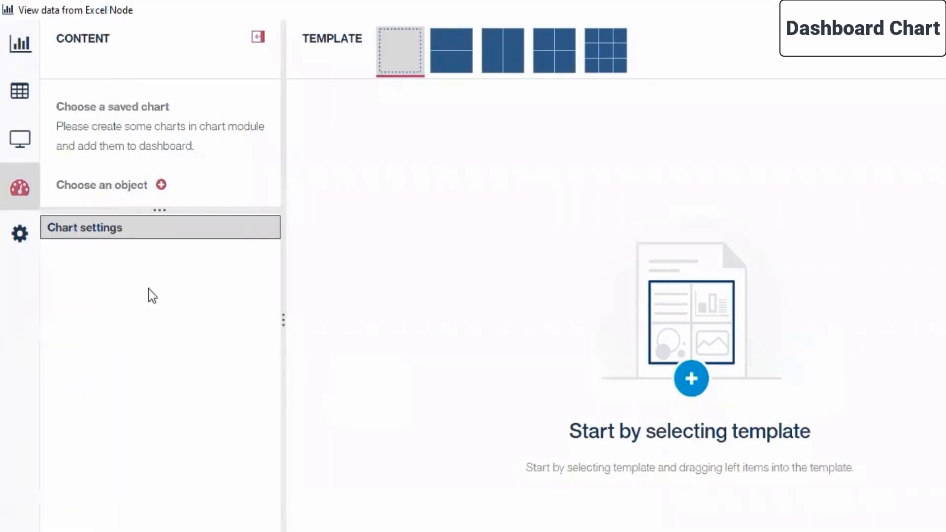
pyautogui.click(160, 186)
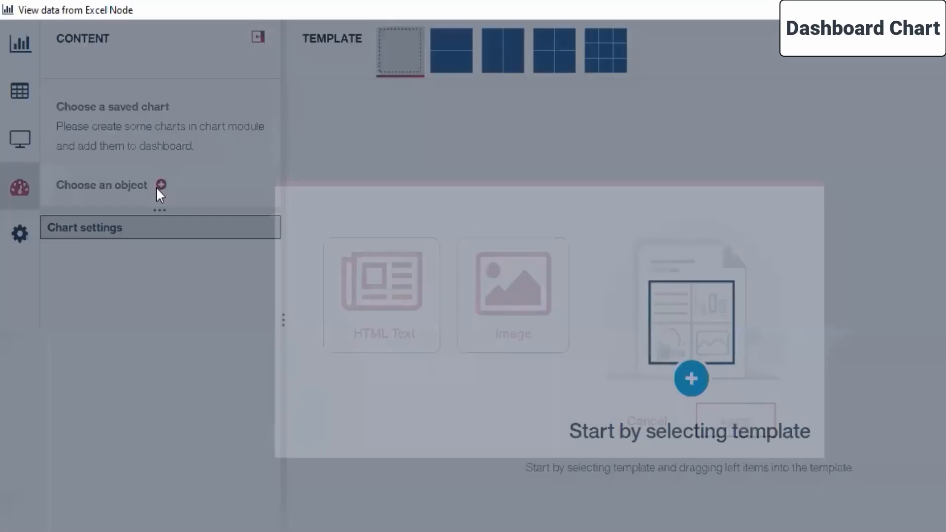
pyautogui.click(645, 420)
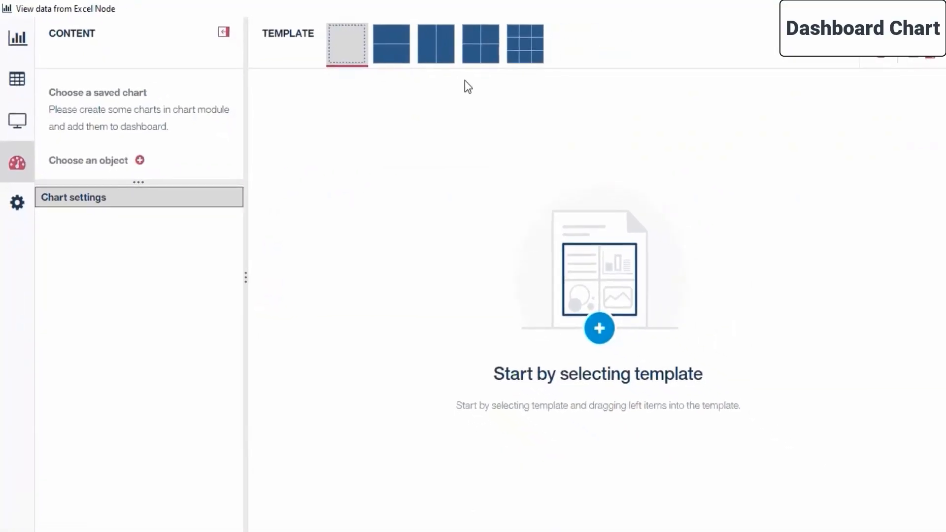
# Step: Switch to the chart module and show the full list of available chart types
pyautogui.moveTo(18, 49)
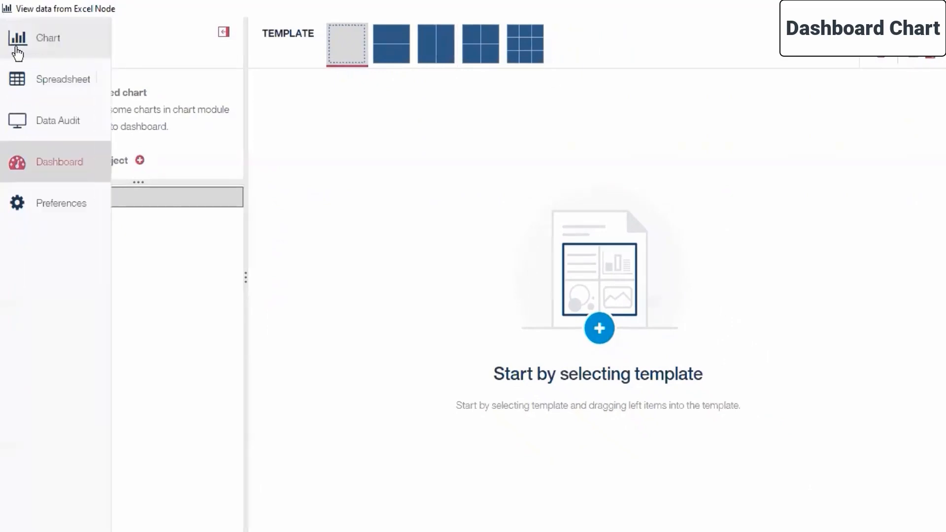
pyautogui.click(48, 37)
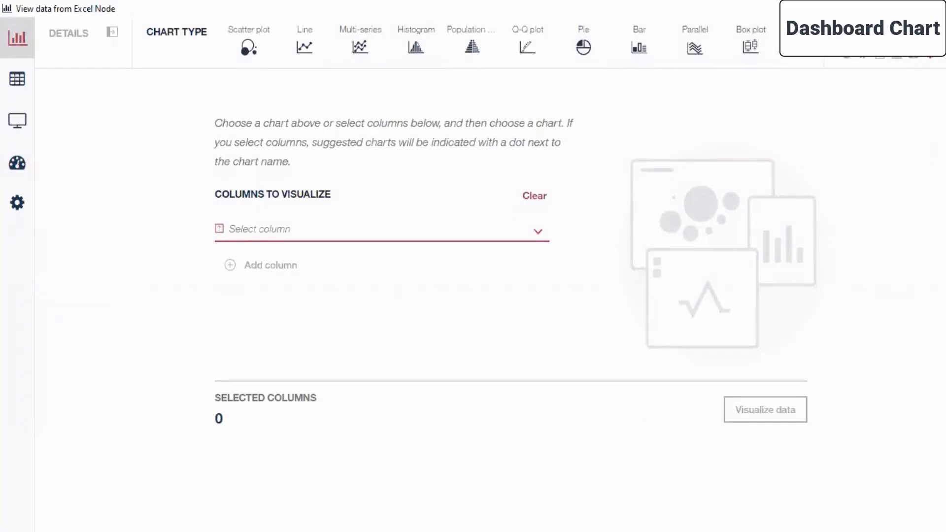
pyautogui.click(869, 63)
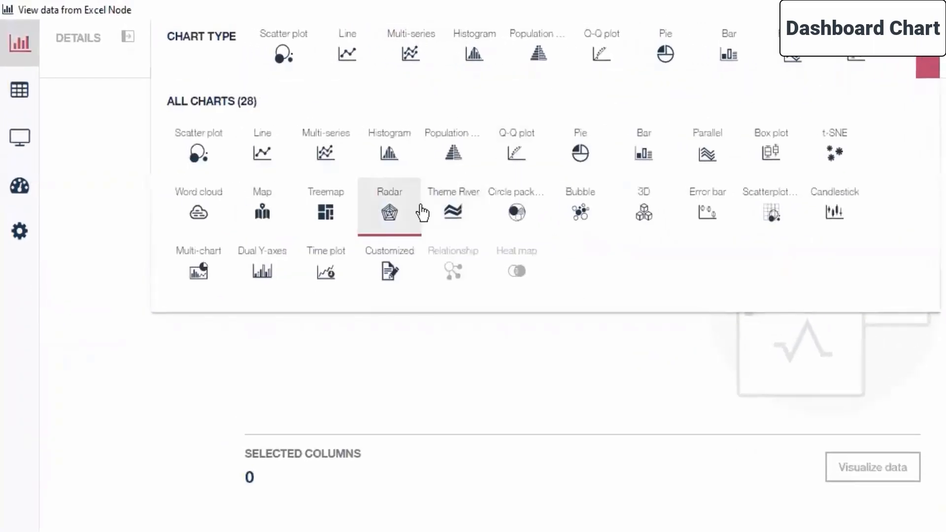